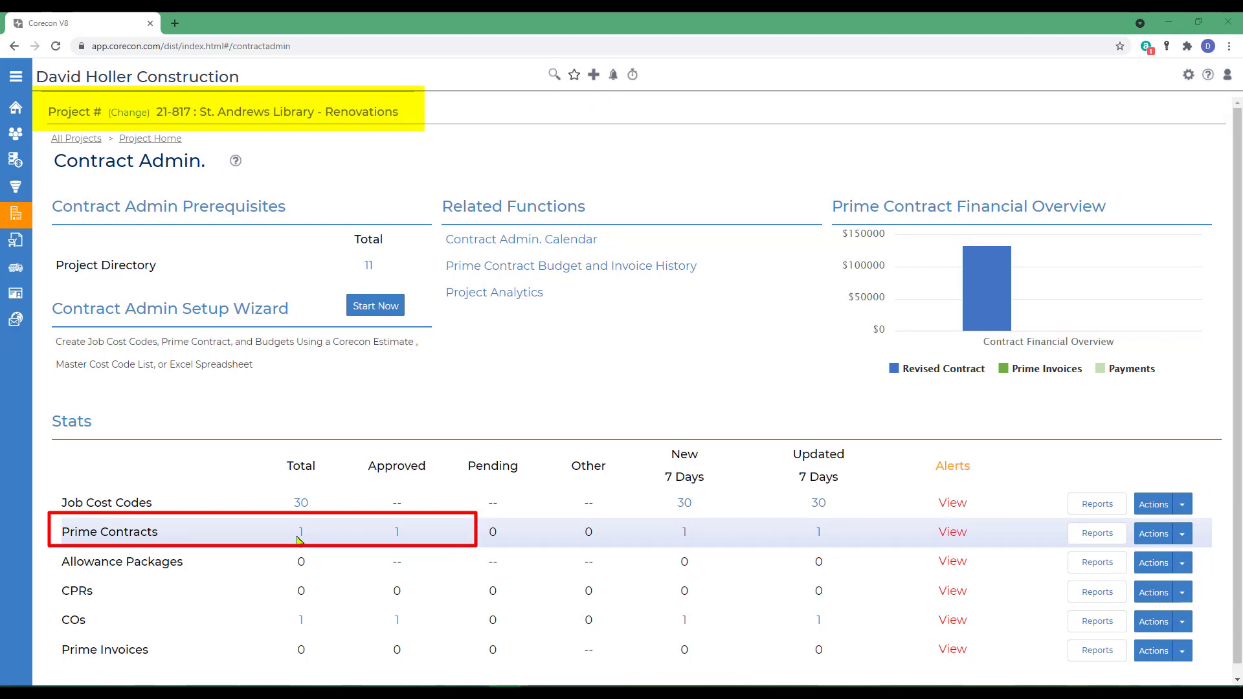
Step: Open prime contract 001's default cost plus prime invoice markups and delete the Profit/Fee markup
left_click(301, 535)
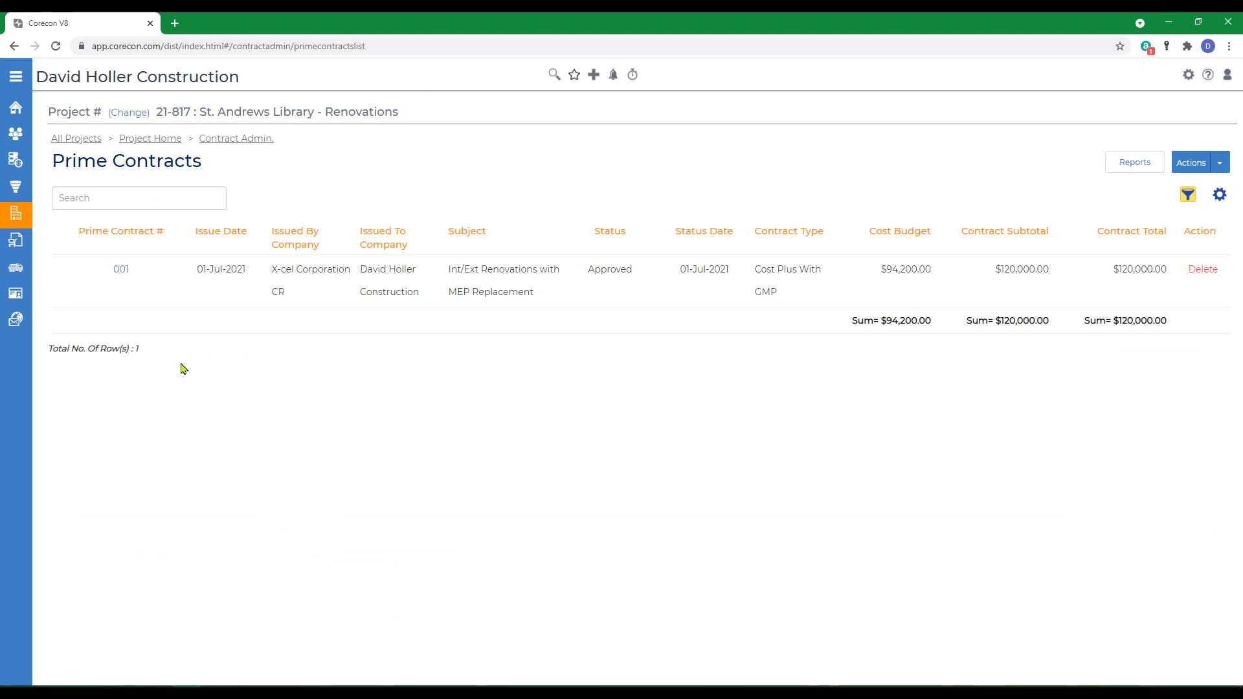
left_click(119, 271)
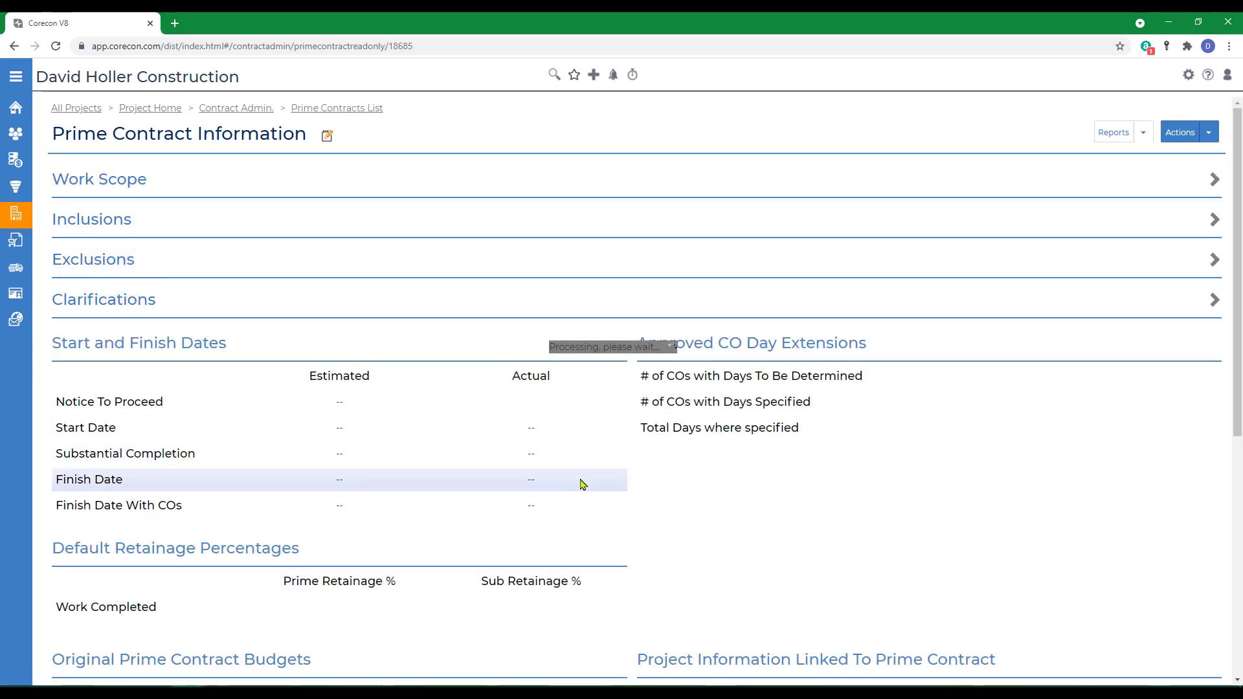
scroll(581, 483, "down", 7)
scroll(581, 485, "down", 2)
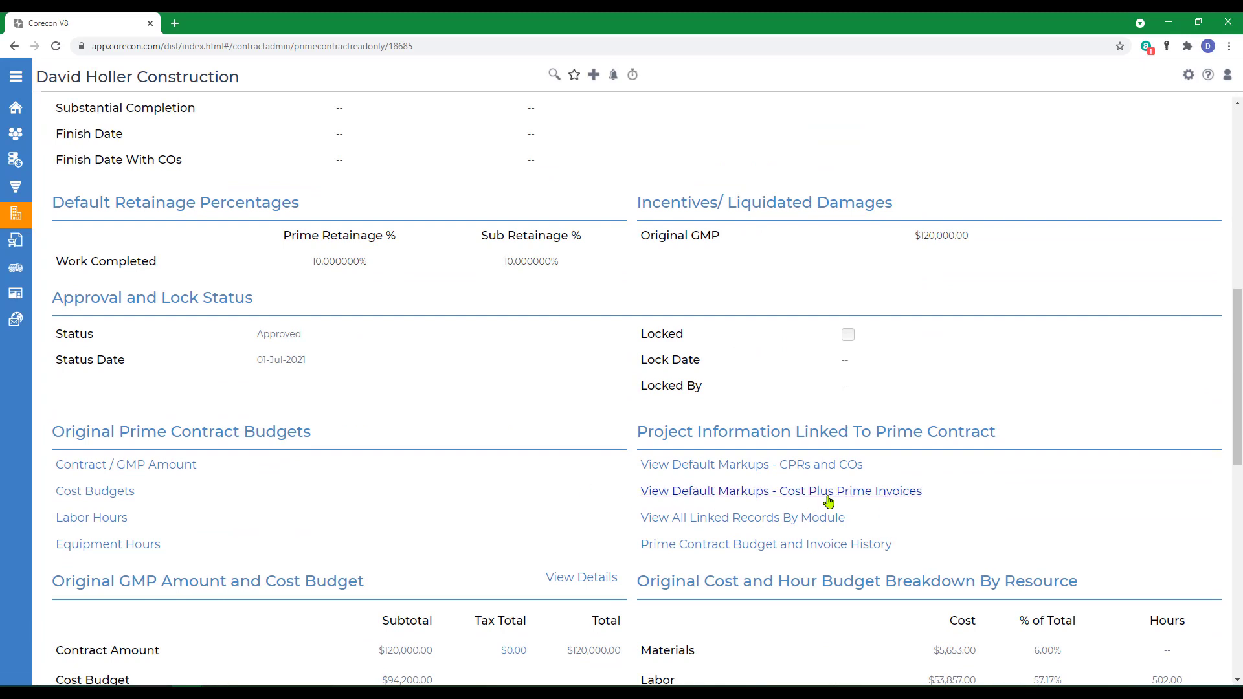
left_click(794, 493)
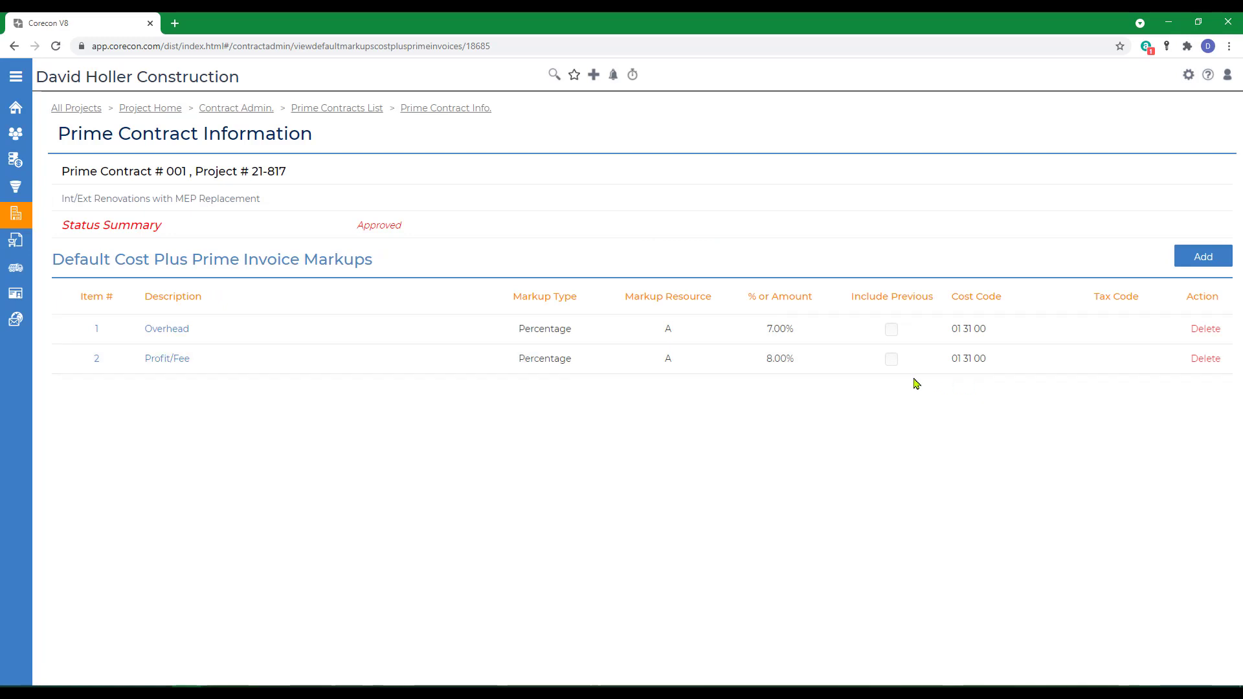
left_click(1207, 361)
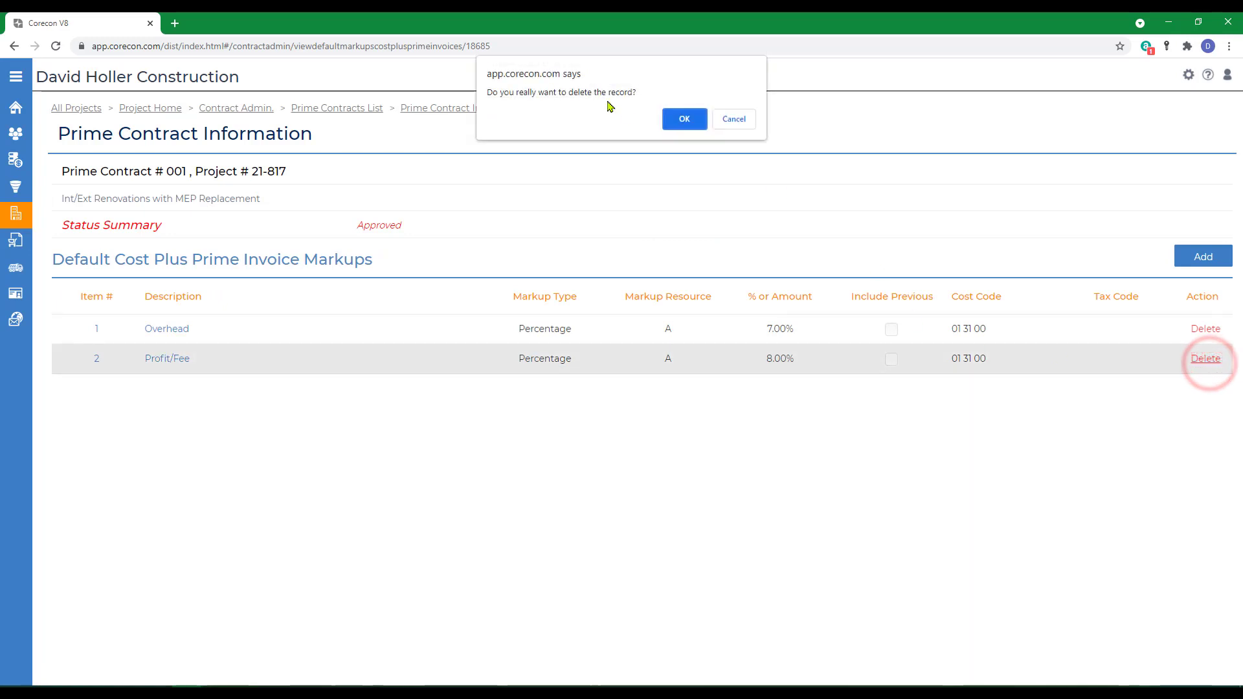
left_click(685, 121)
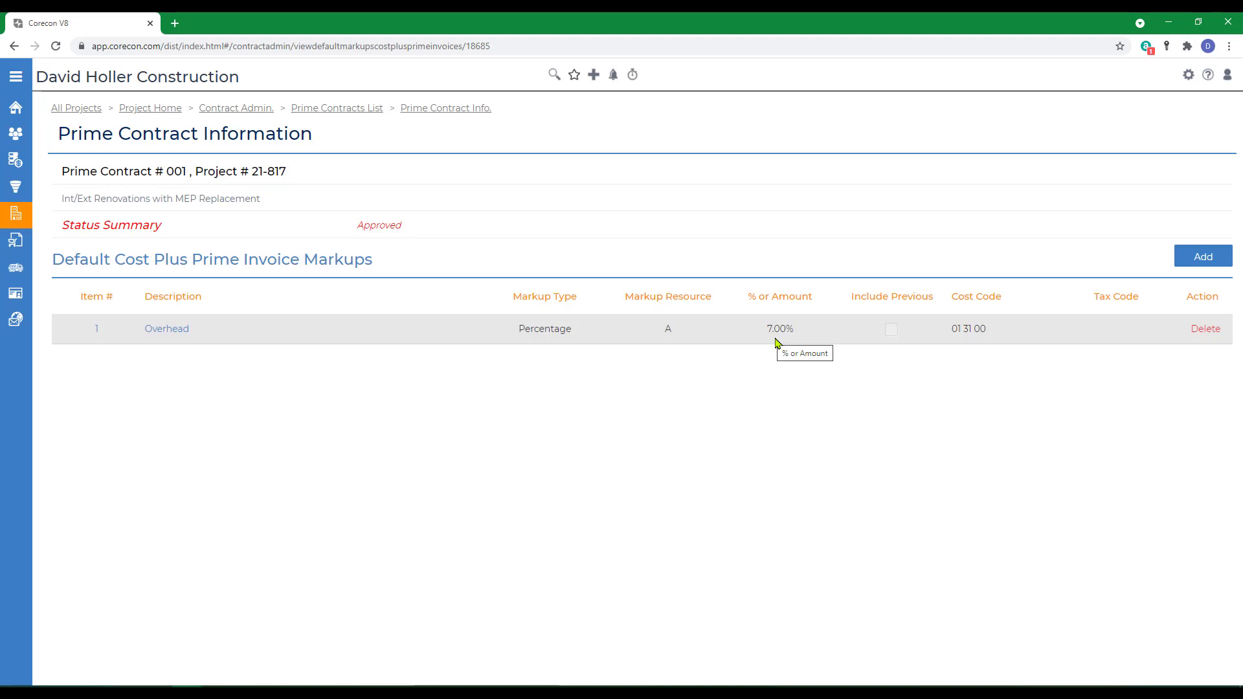
Step: Open the Contract Admin feature settings from the company settings
left_click(223, 110)
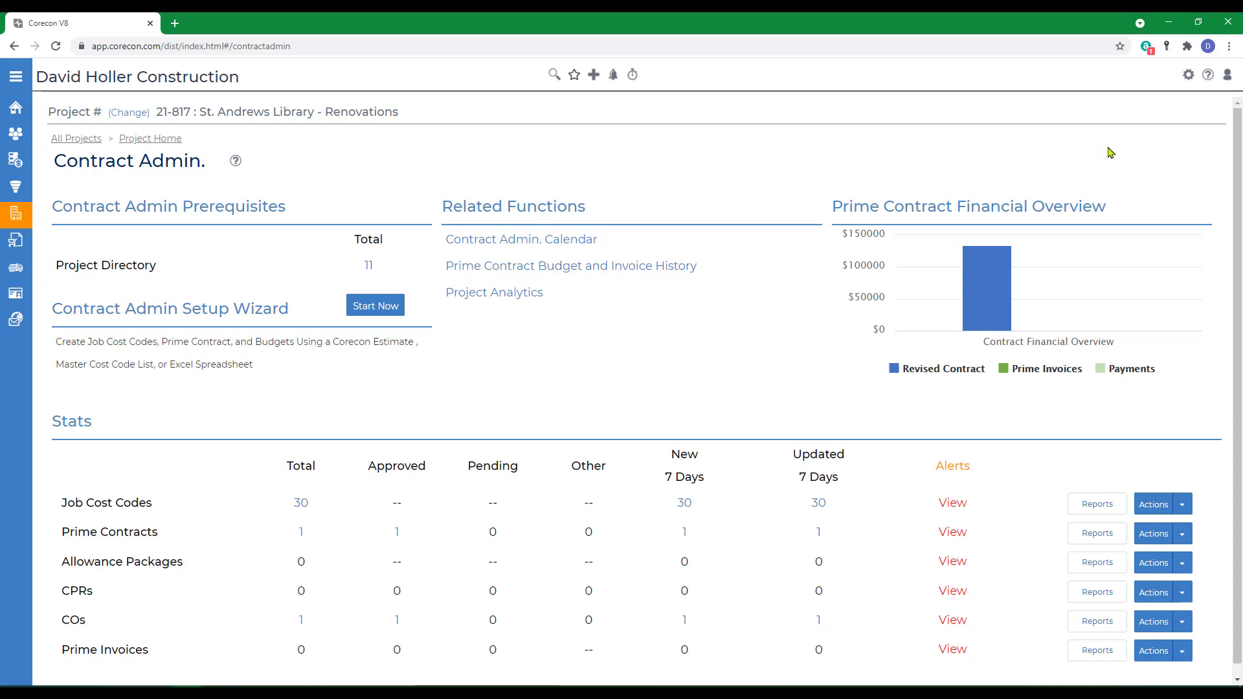
left_click(1189, 76)
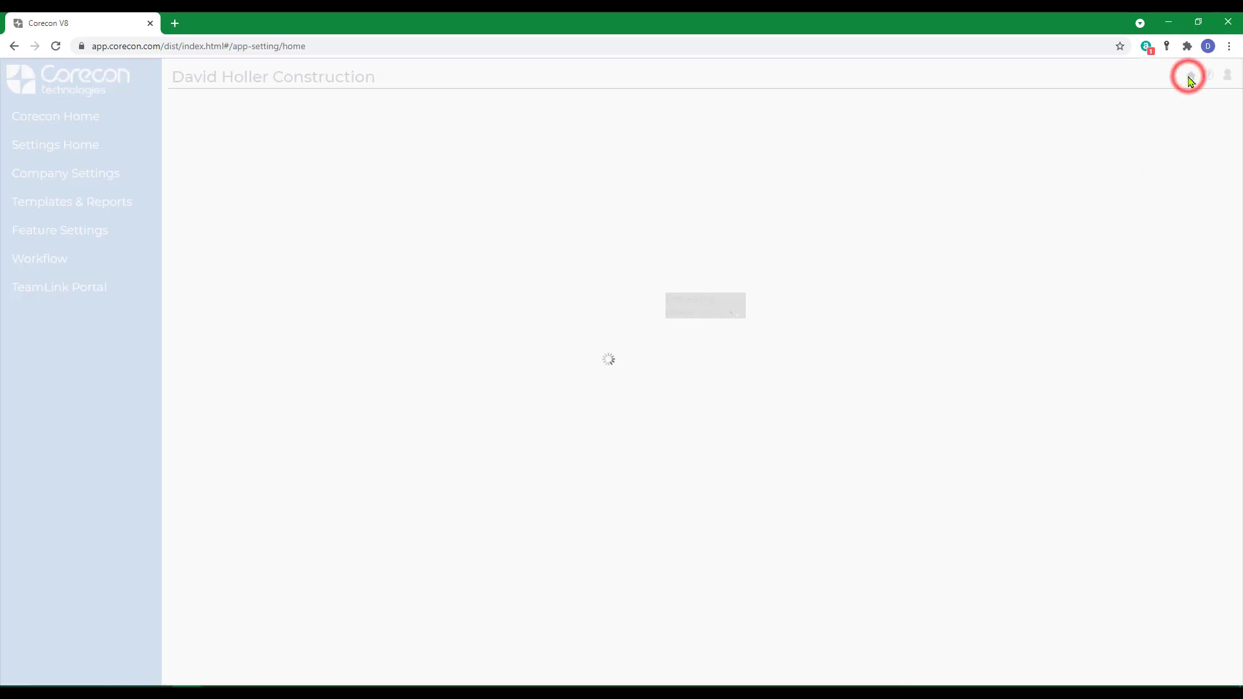
left_click(48, 232)
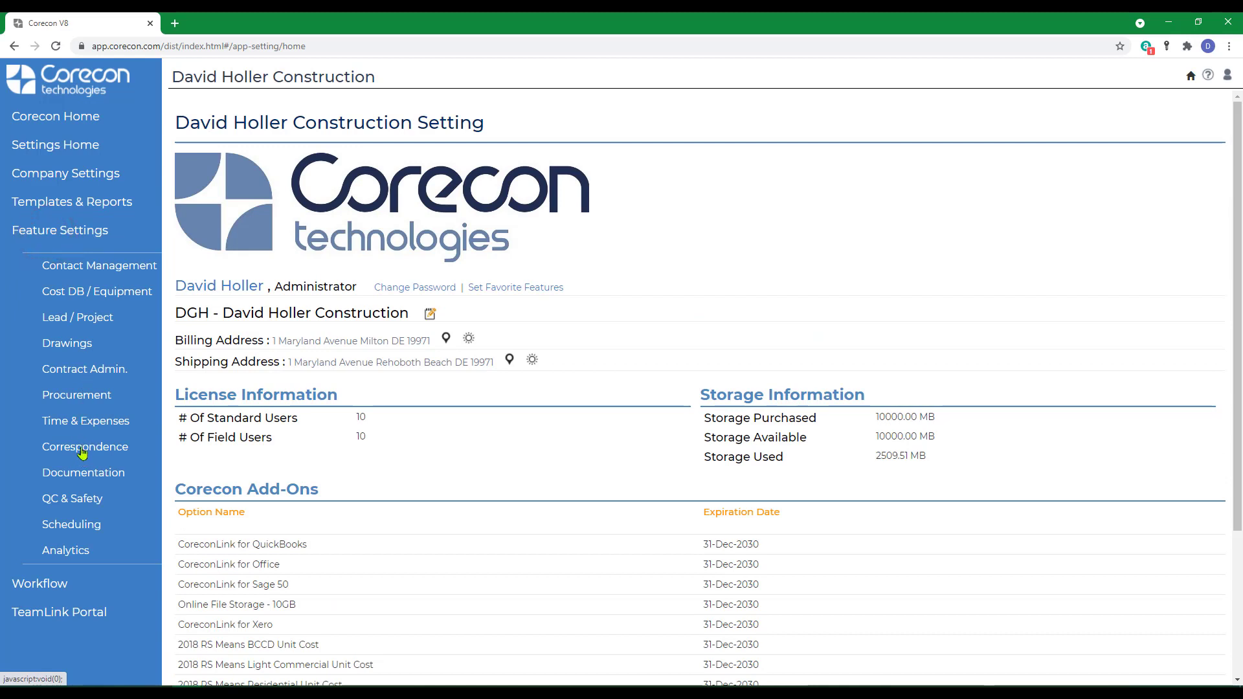
left_click(80, 371)
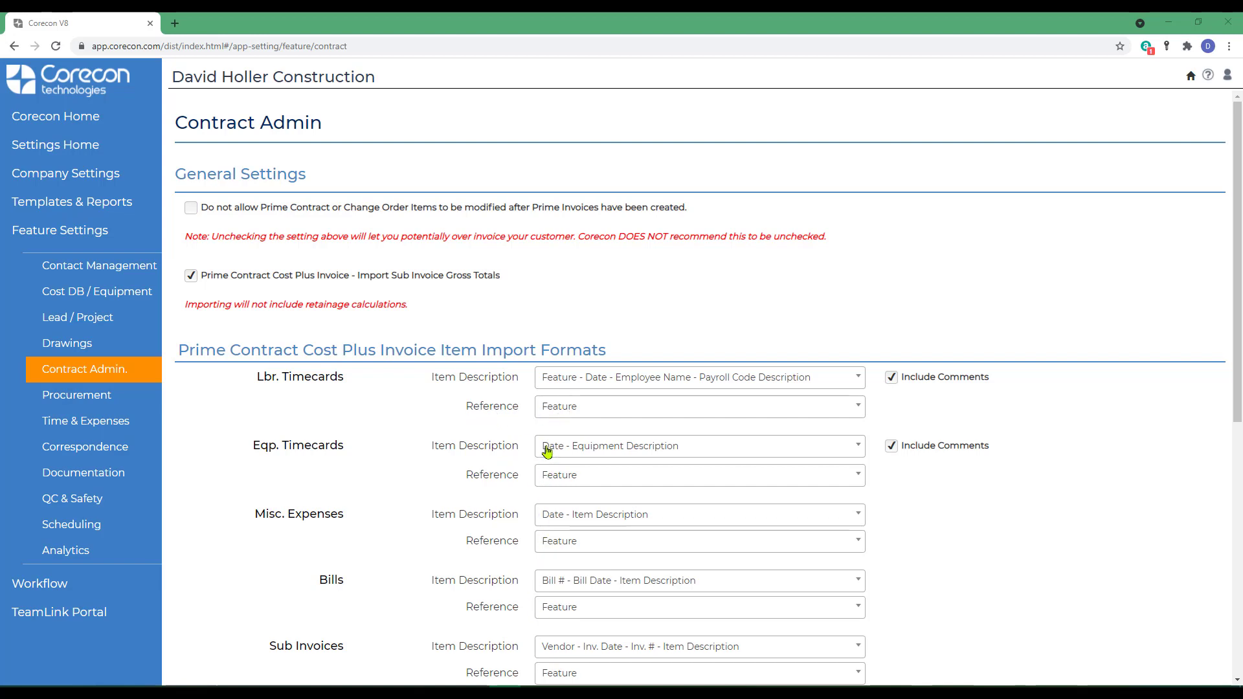
Step: Review the labor timecard reference options and the cost plus invoice item import formats
left_click(570, 412)
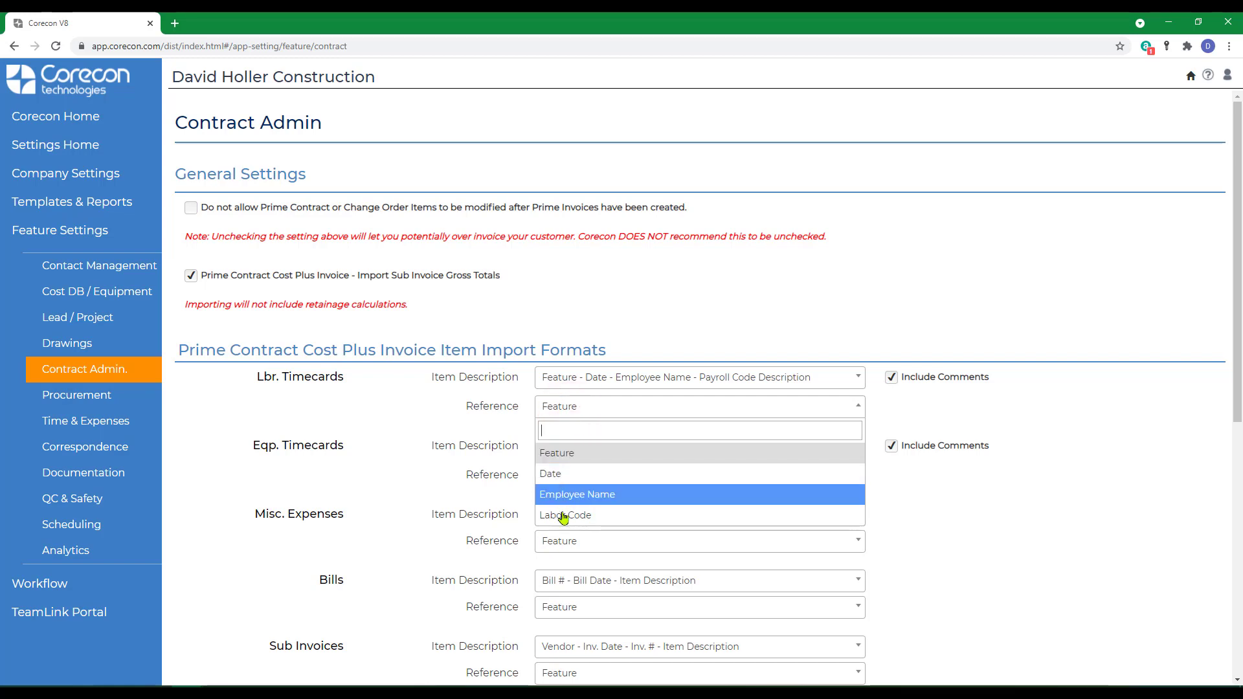
left_click(555, 460)
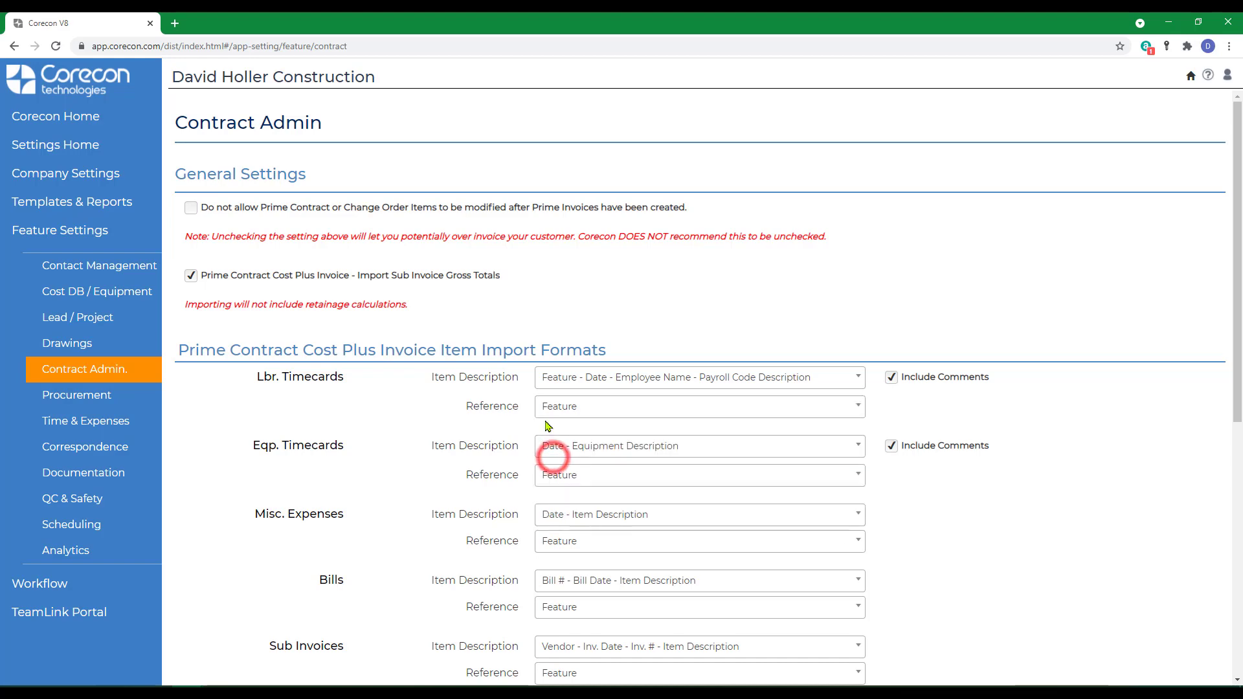
scroll(592, 599, "down", 5)
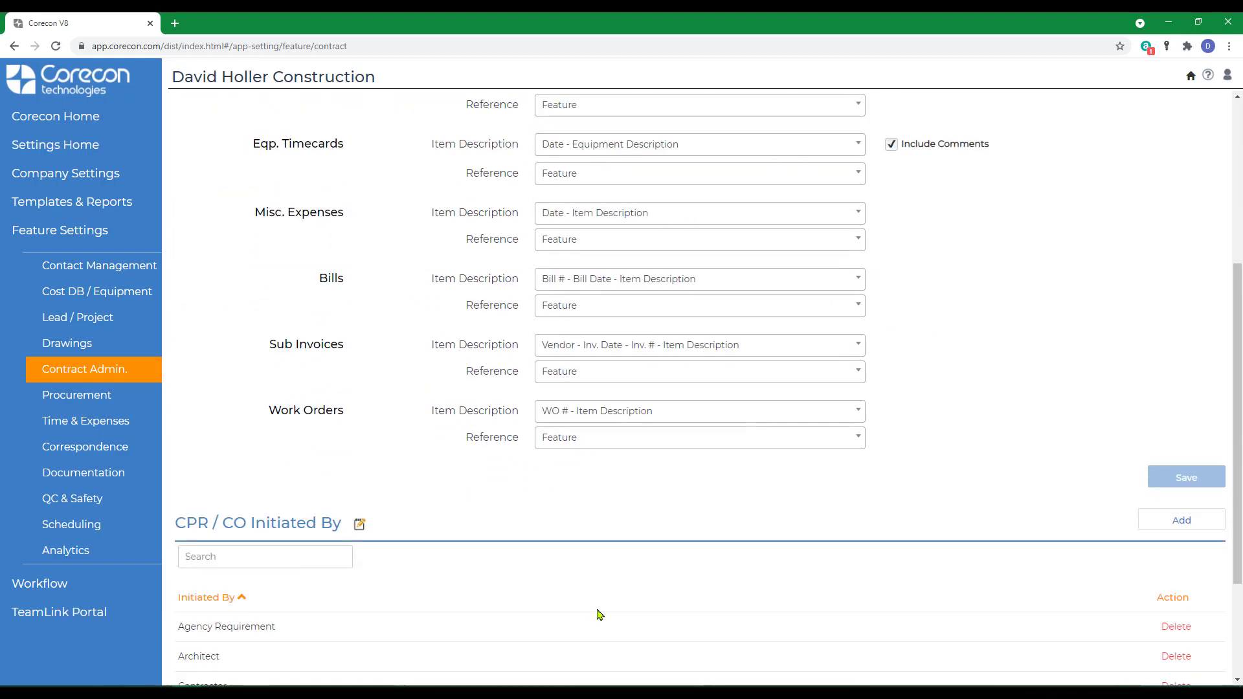
scroll(580, 513, "up", 5)
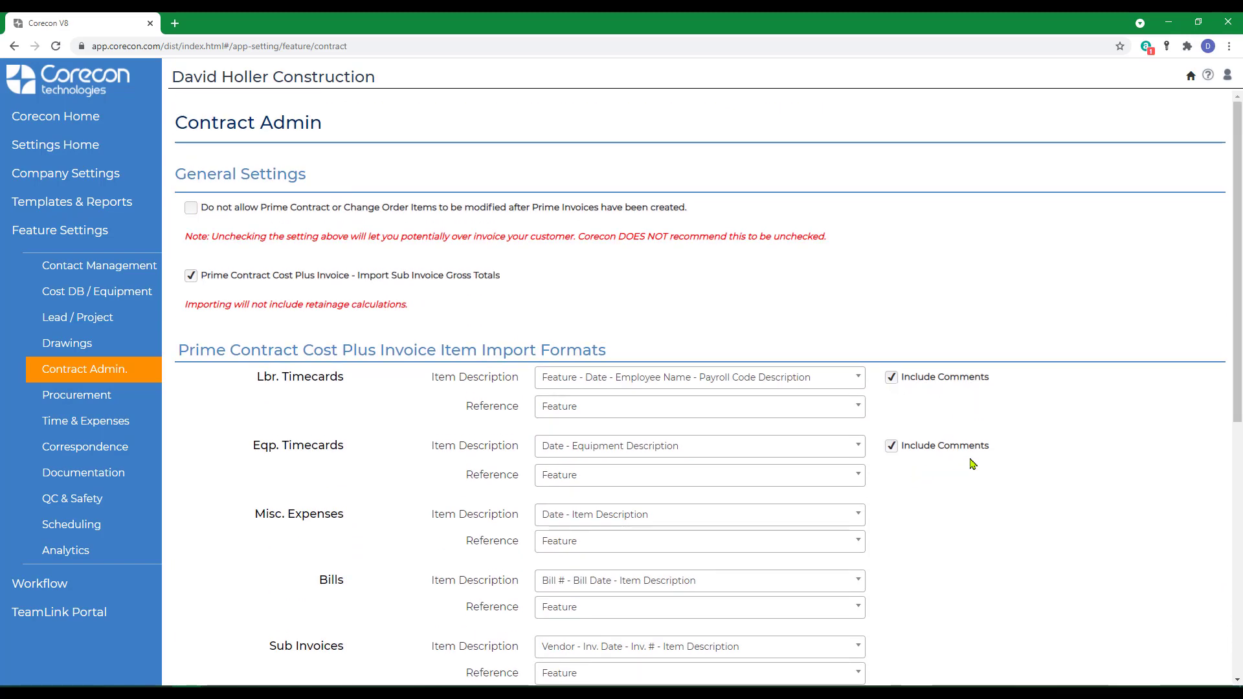
Step: Return to the Contract Admin page and start adding a prime invoice manually
left_click(77, 117)
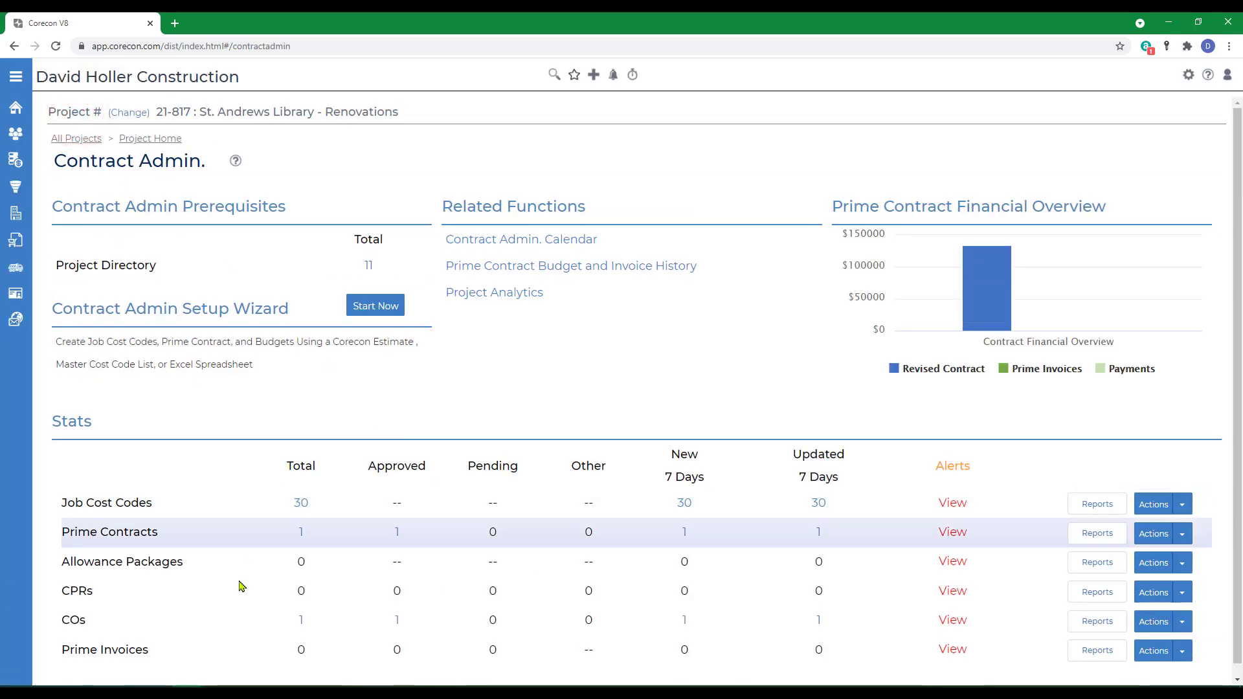
left_click(1183, 652)
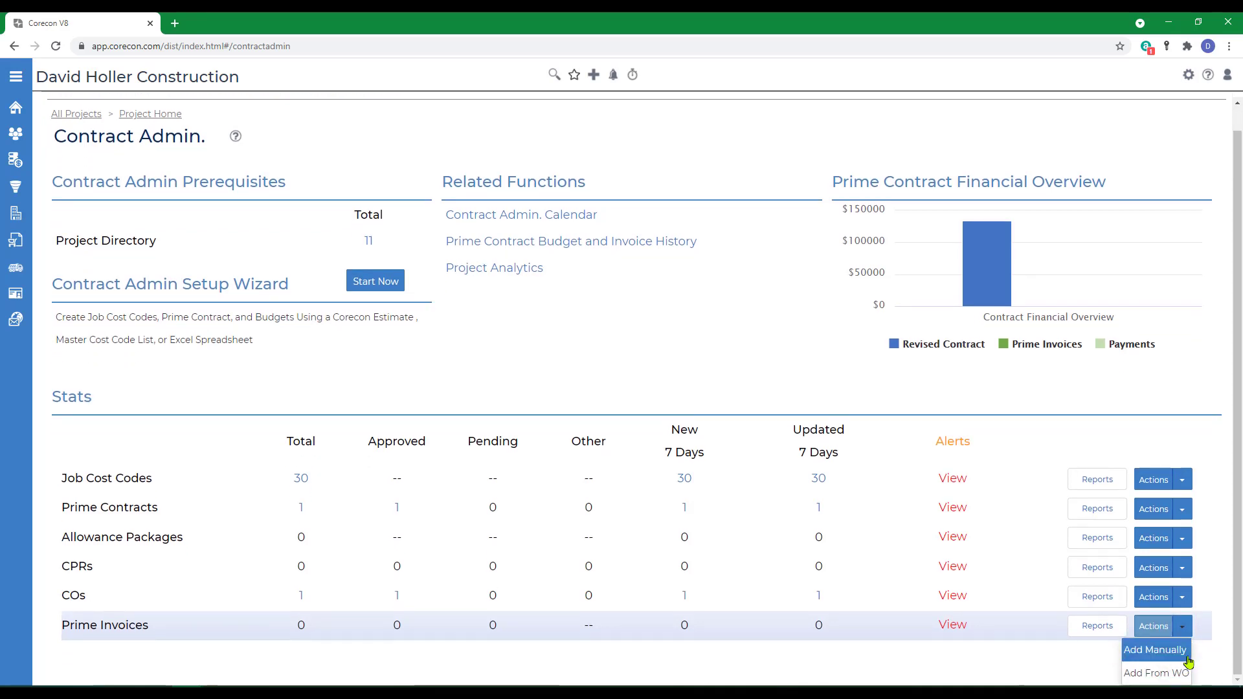
left_click(1165, 659)
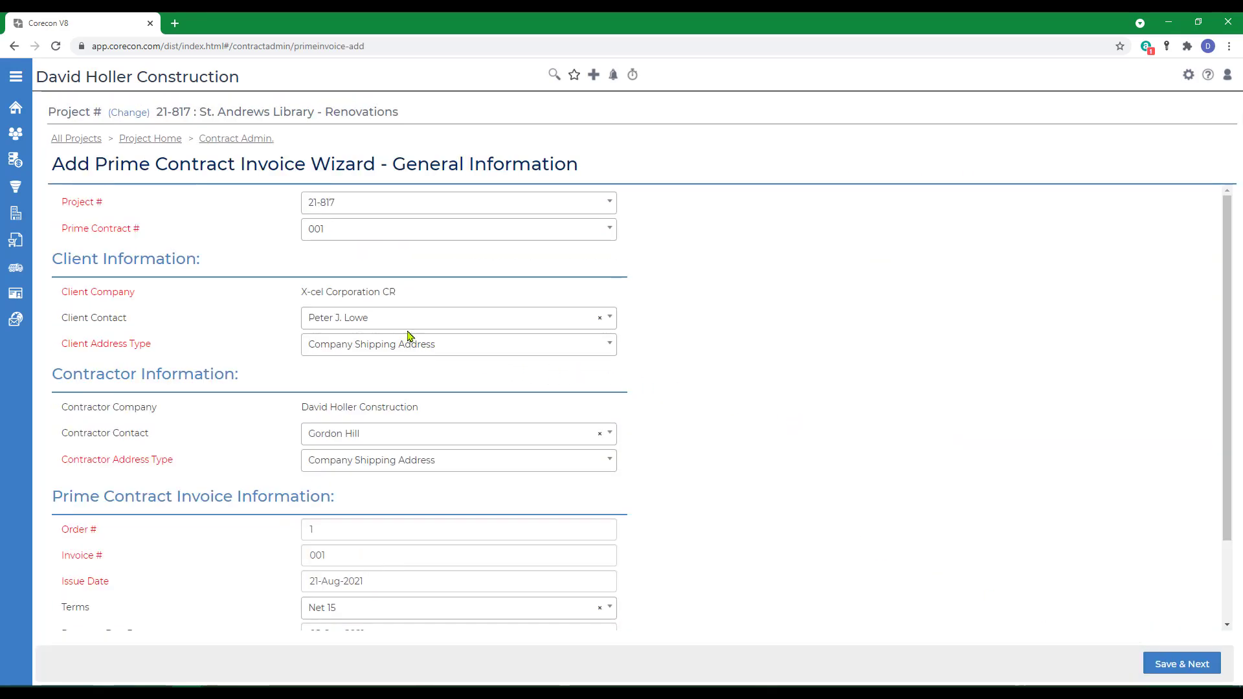
Step: Set the invoice issue date to 10-Aug-2021, mark it approved, and save the general information
scroll(746, 512, "down", 2)
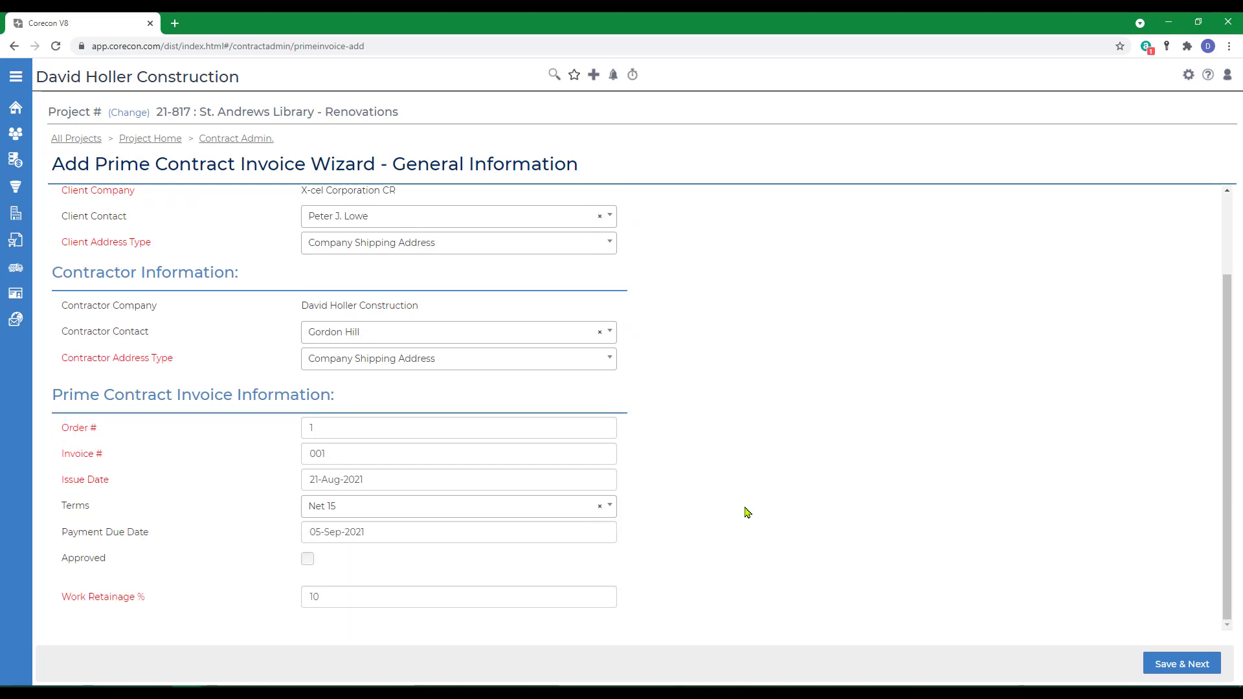
left_click(385, 479)
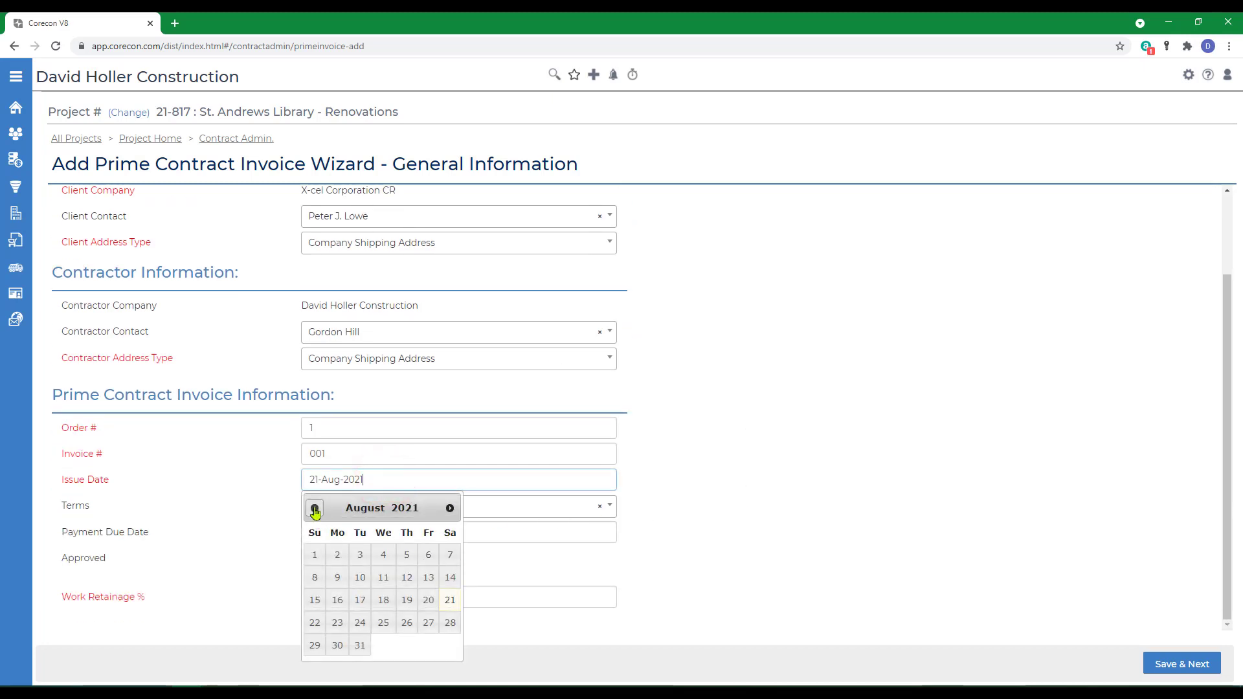
left_click(361, 577)
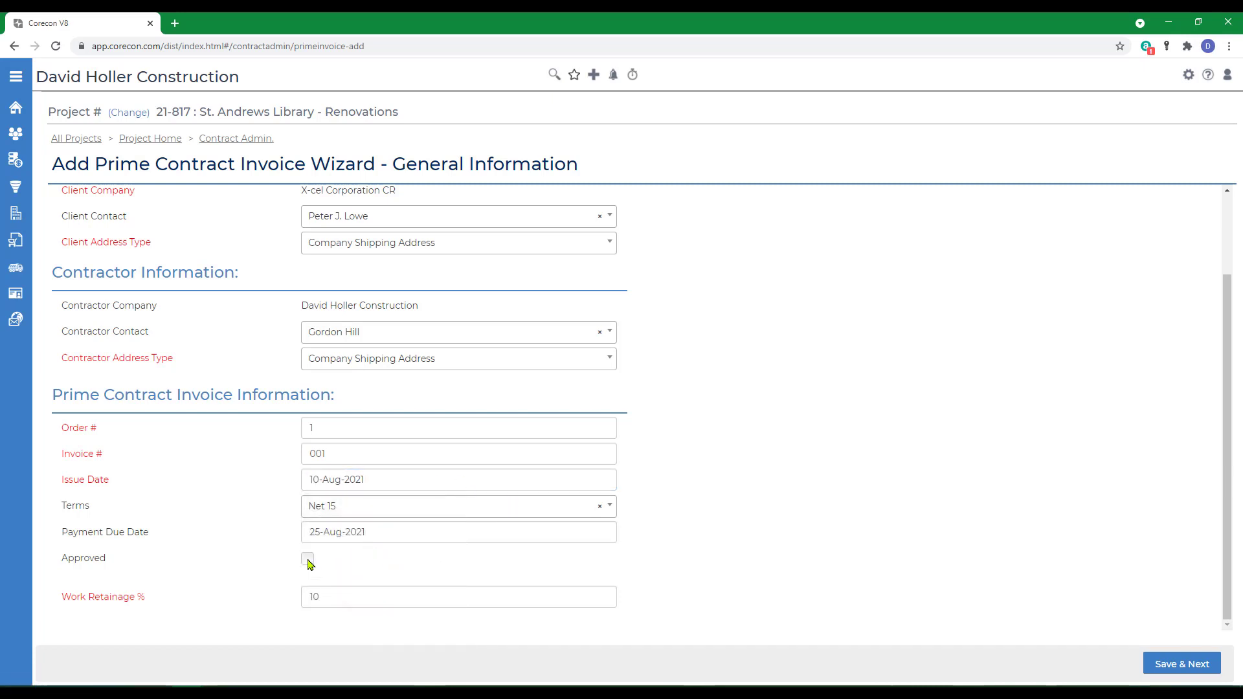
left_click(308, 560)
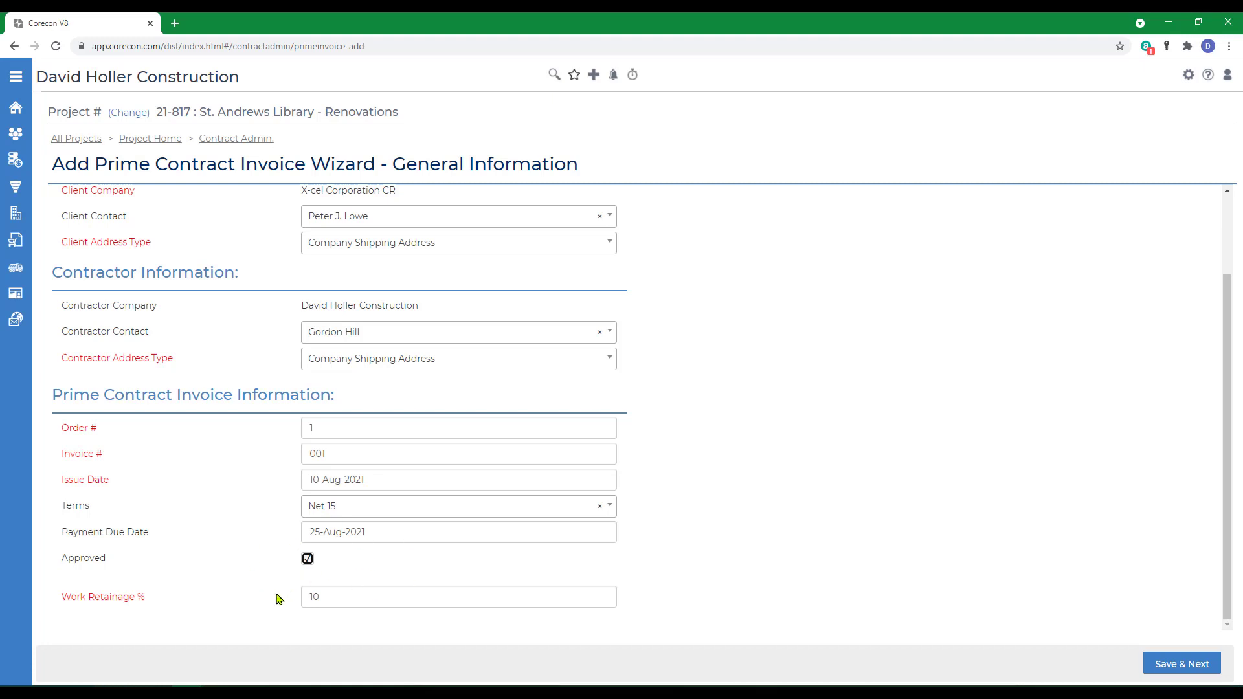
left_click(1178, 672)
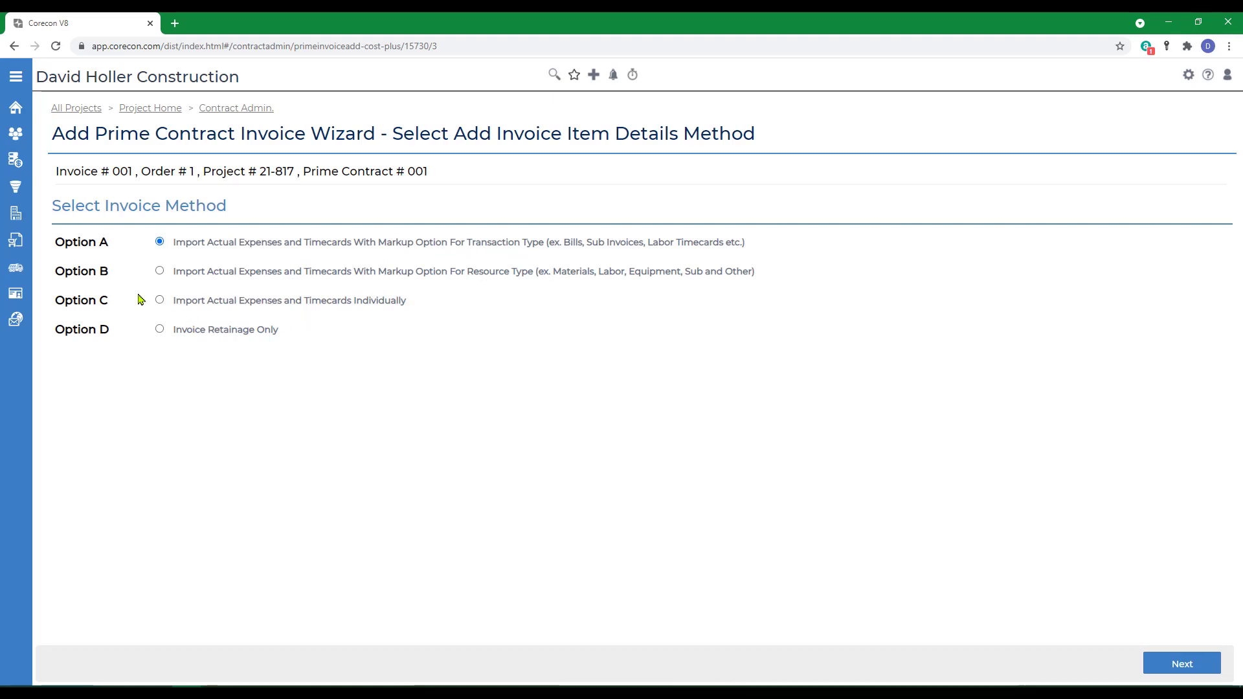
Step: Choose Option C to import actual expenses and timecards individually and continue
left_click(159, 302)
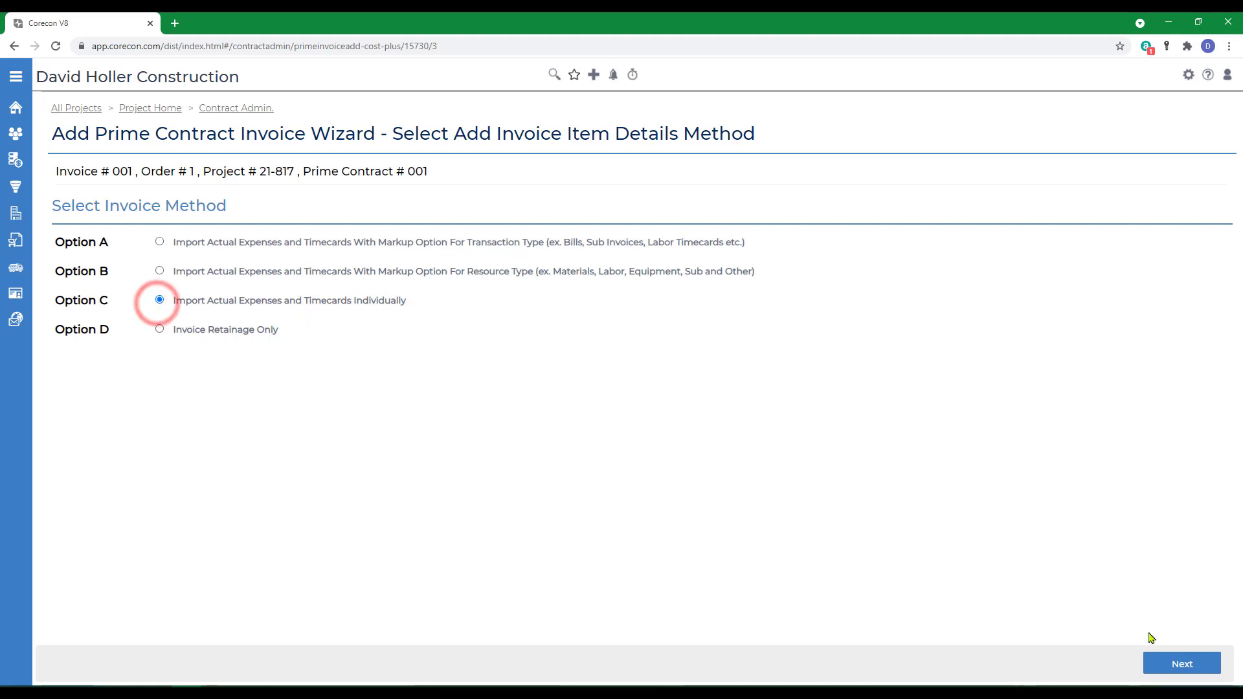
left_click(1182, 667)
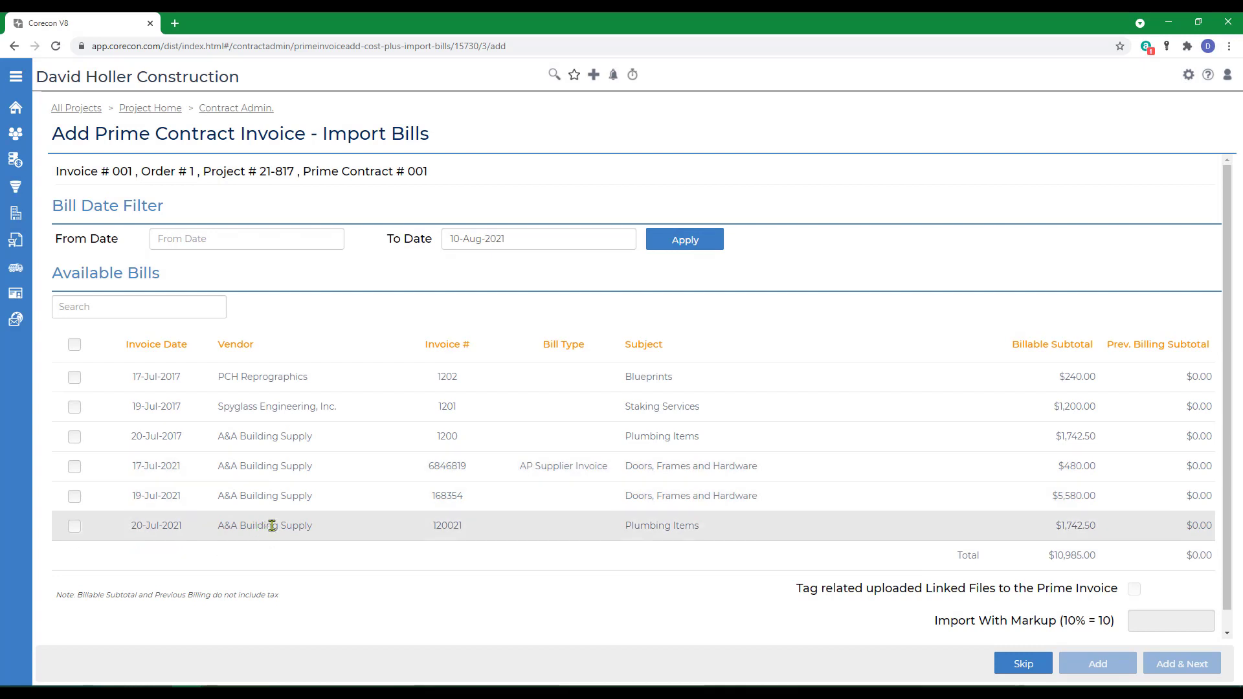
Step: Import bills 1202, 1201 and 1200 with a 15% markup, tagging linked files, and continue
left_click(75, 377)
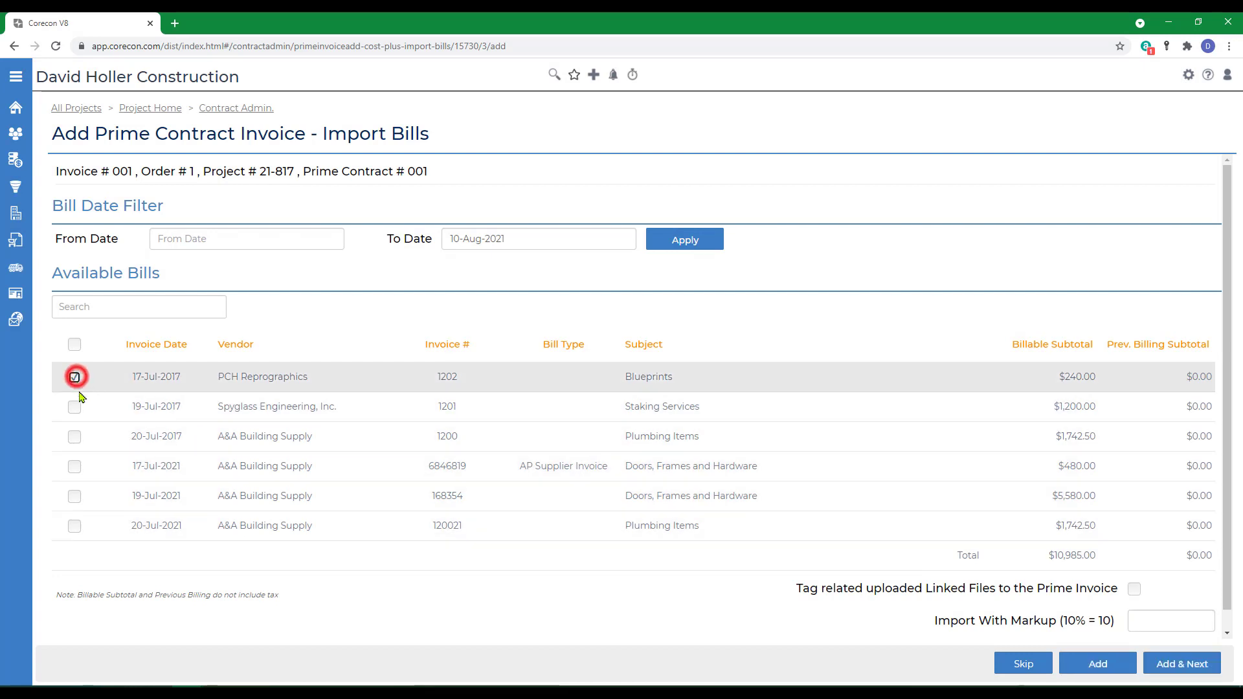
left_click(75, 407)
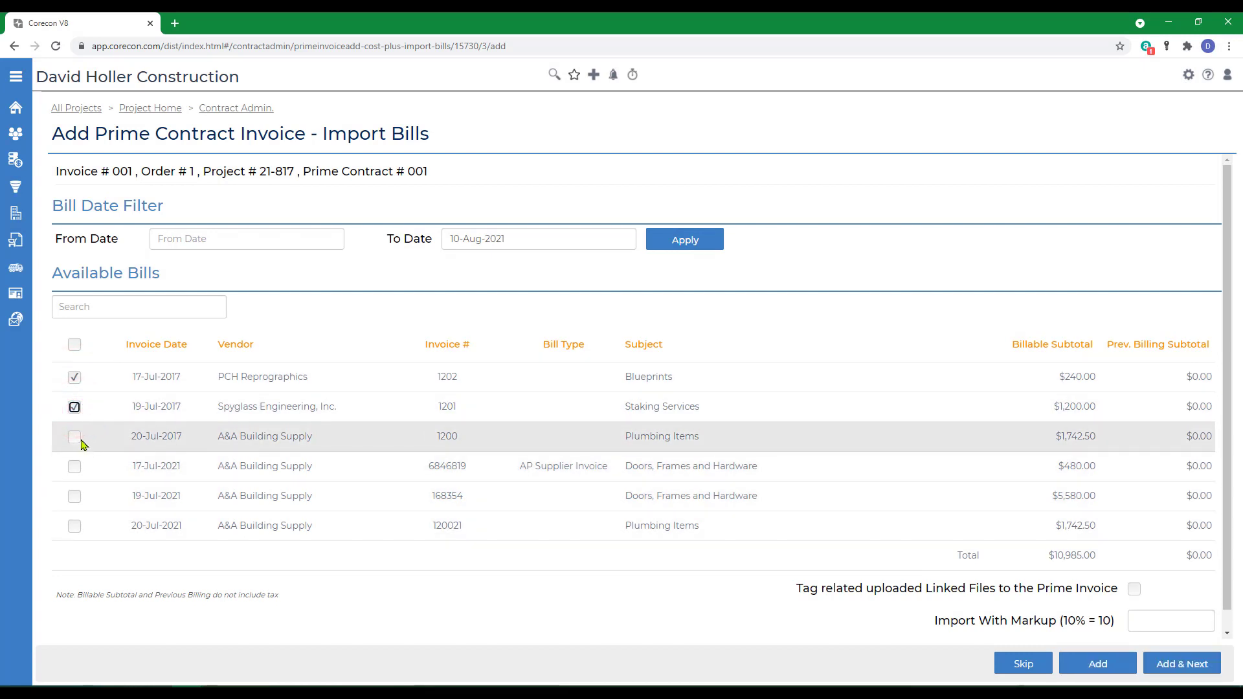
left_click(76, 438)
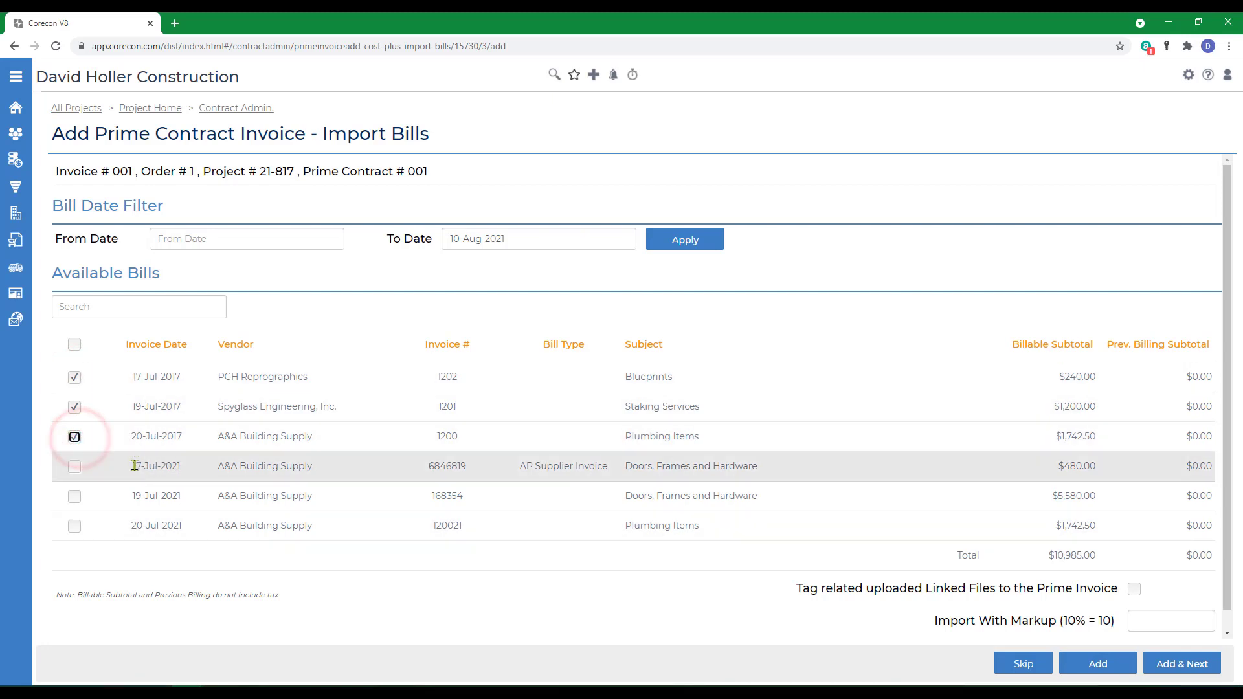
left_click(1146, 621)
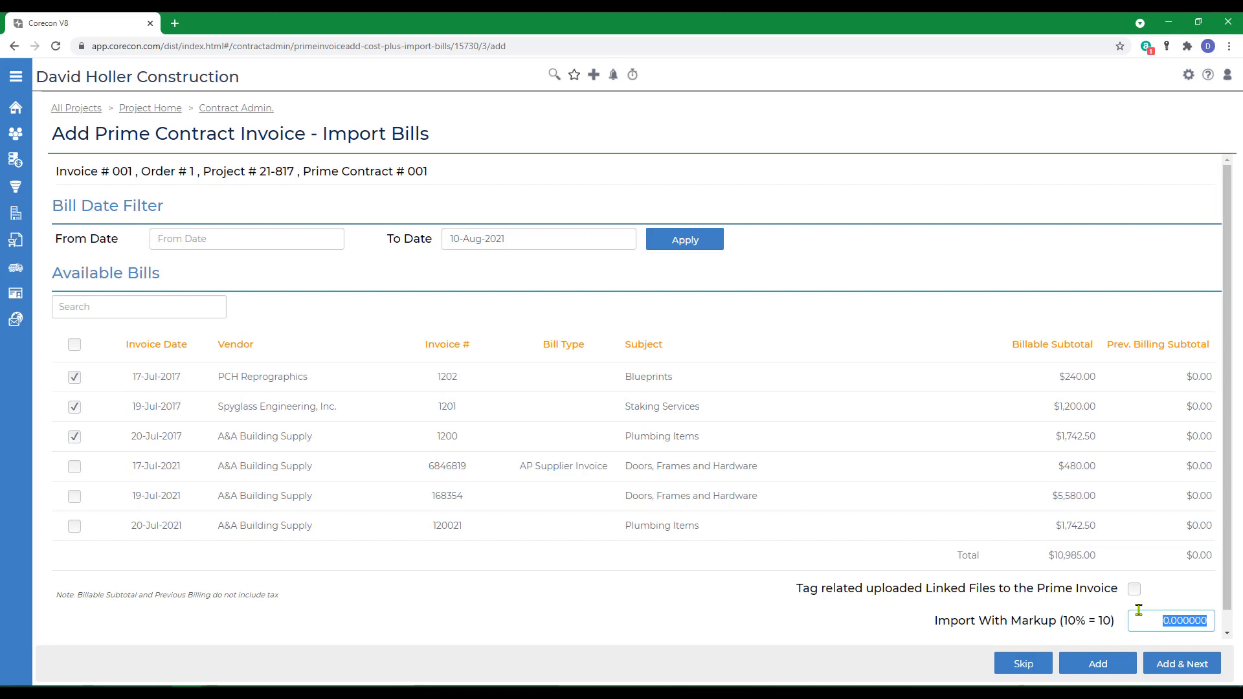
type("15.")
left_click(1133, 593)
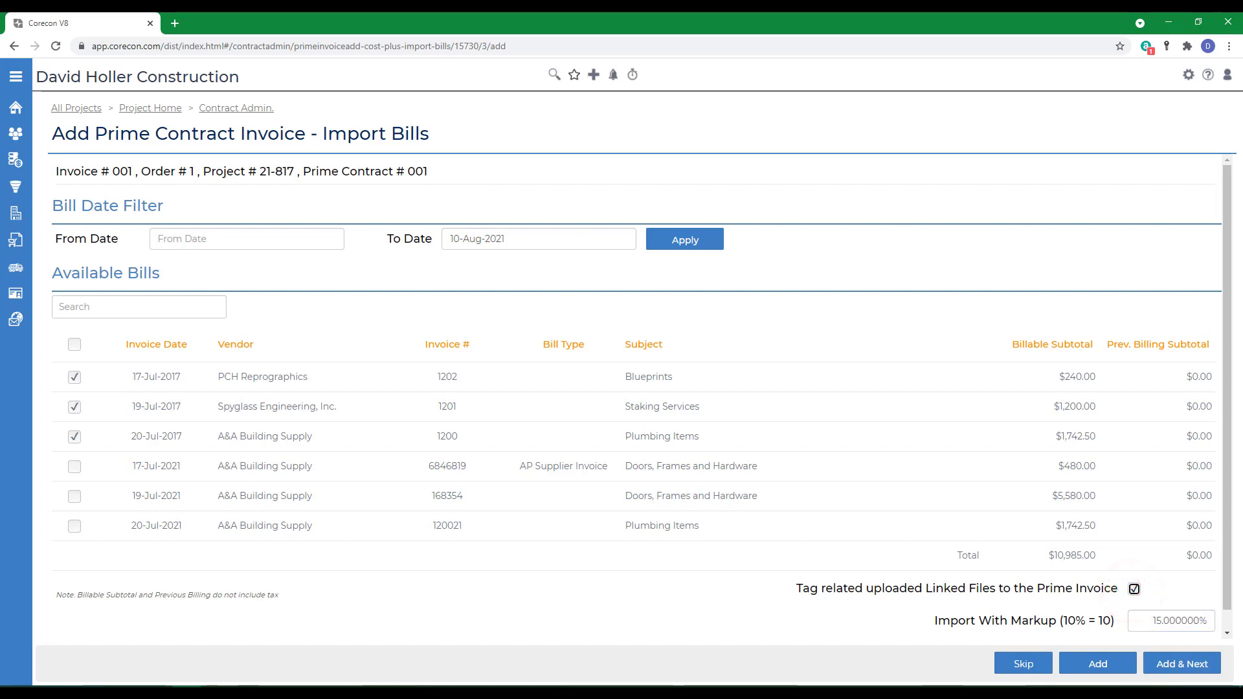
left_click(1180, 667)
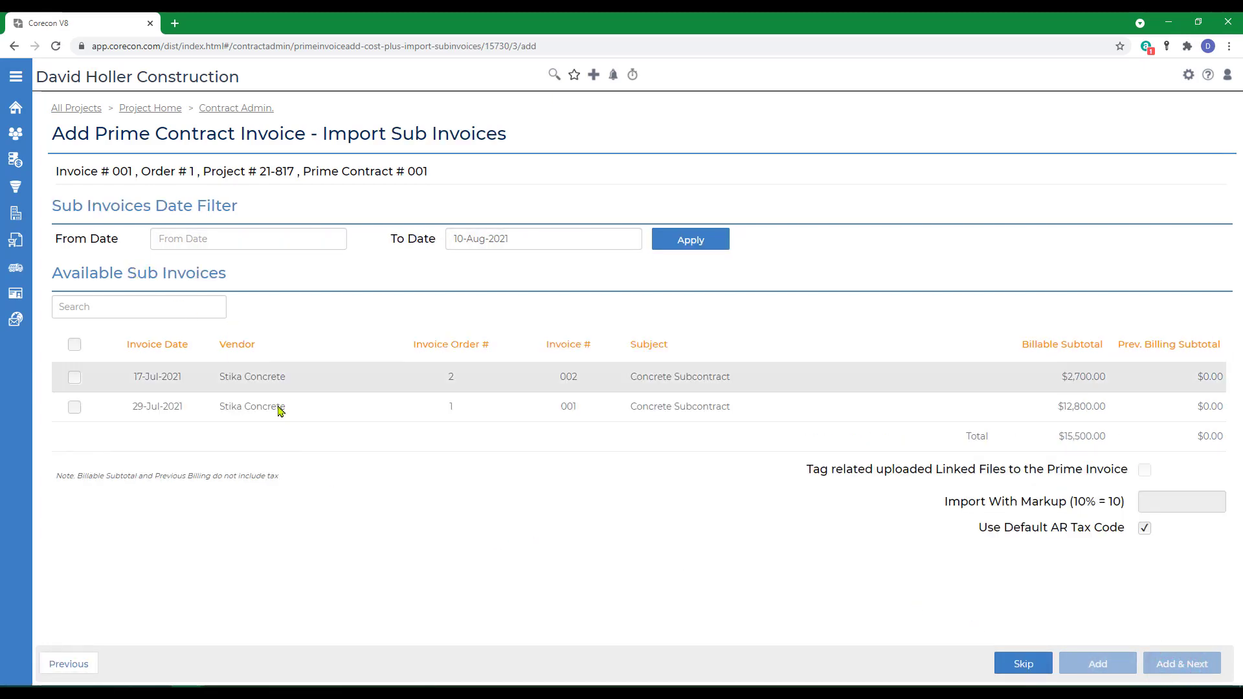
Step: Import sub invoice 002 dated 17-Jul-2021 with a 5% markup, tagging linked files, and continue
left_click(74, 377)
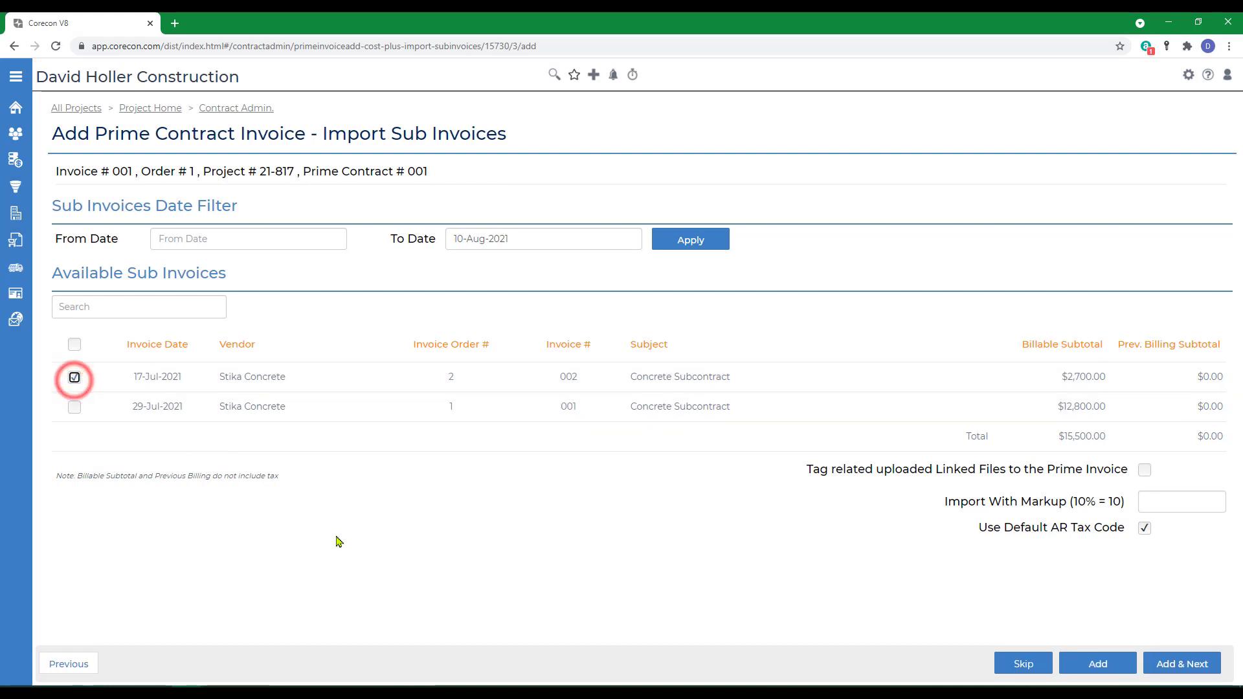
left_click(1181, 502)
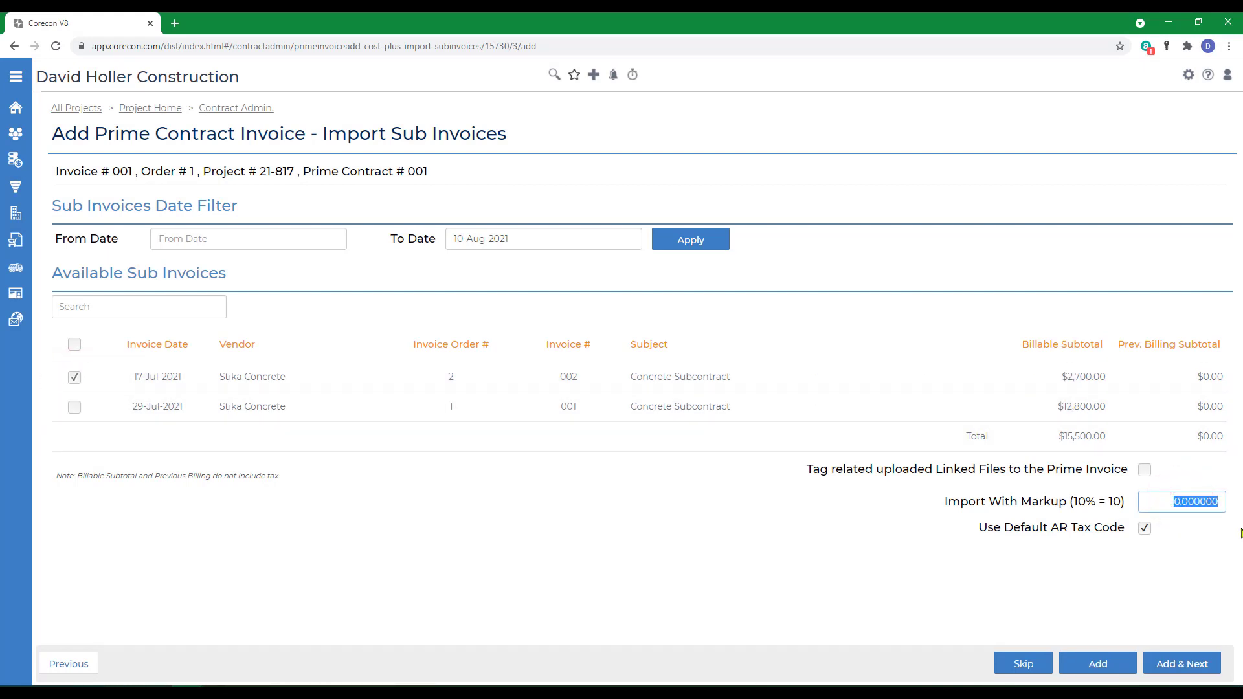
type("5.")
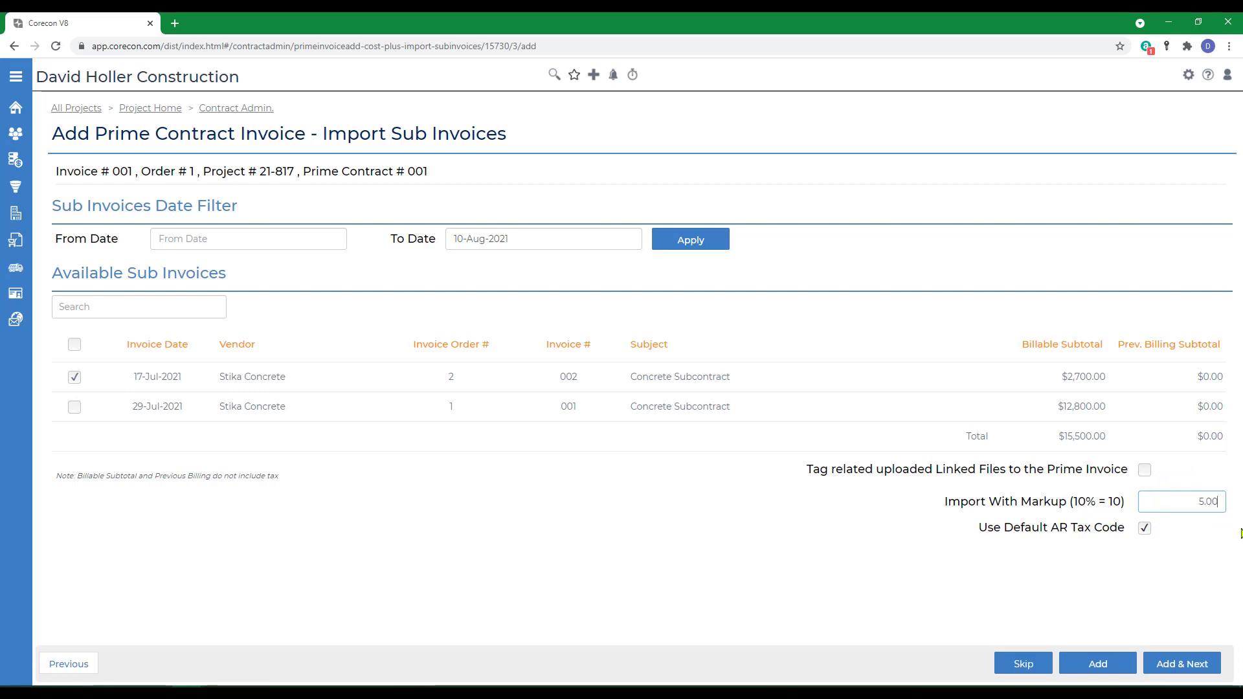
key("Tab")
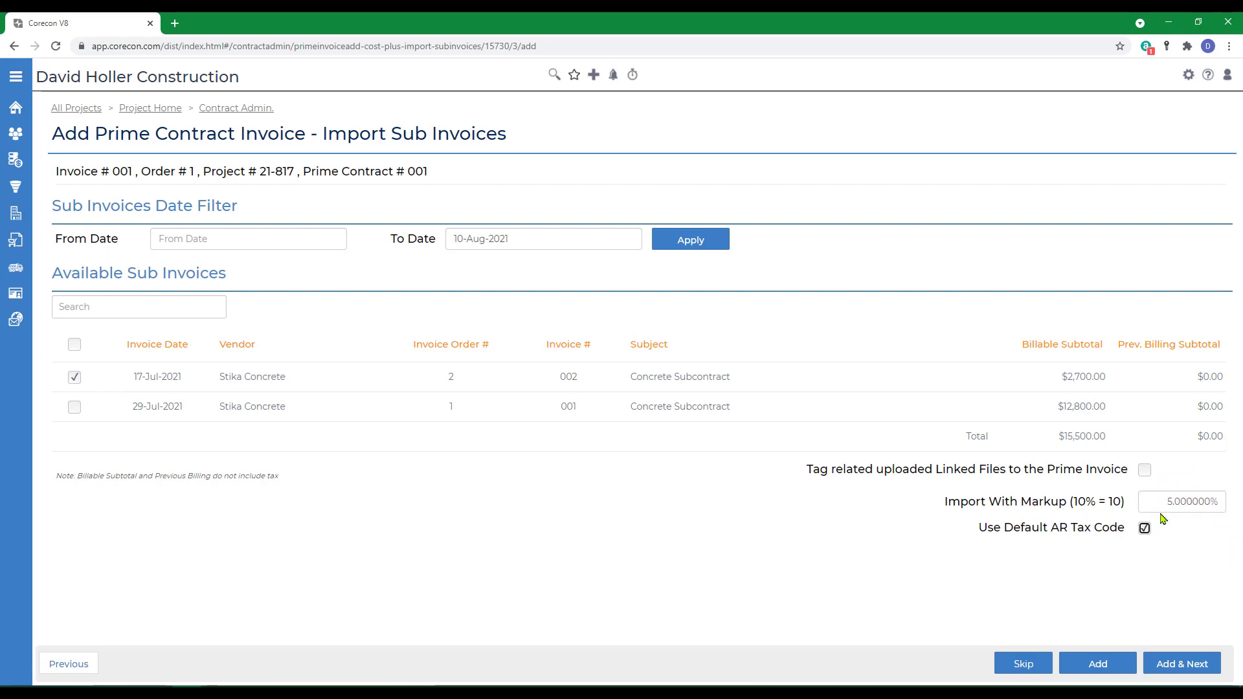
left_click(1145, 471)
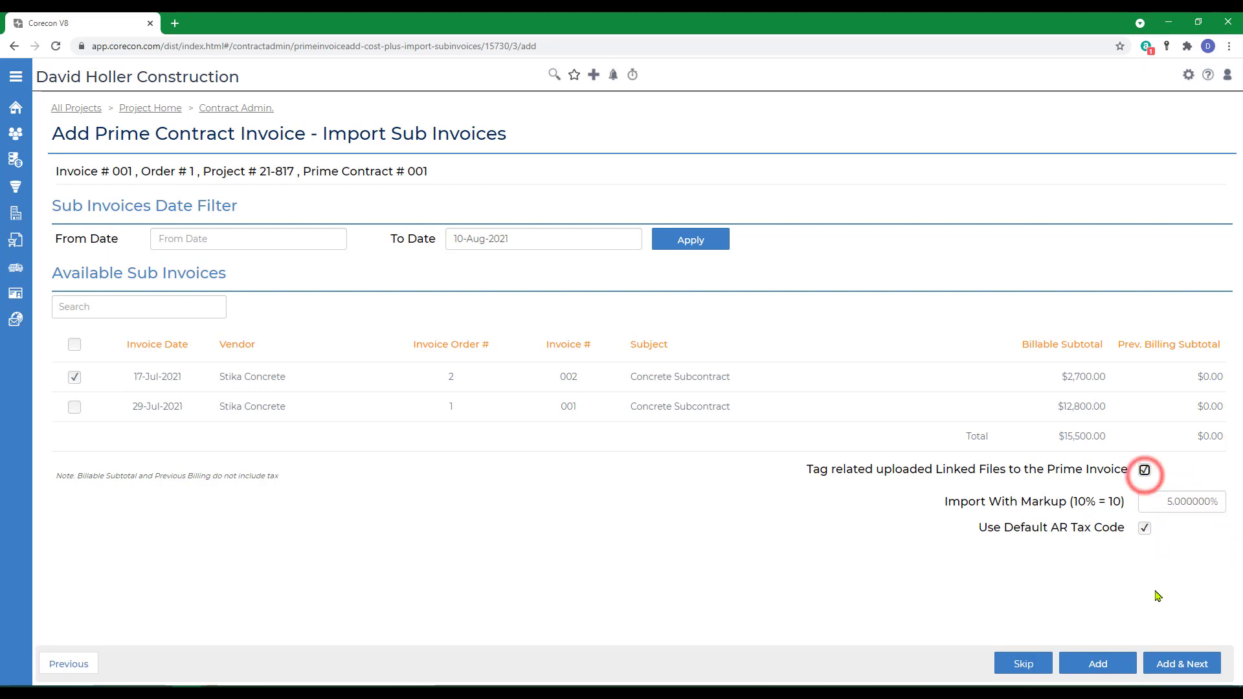
left_click(1168, 667)
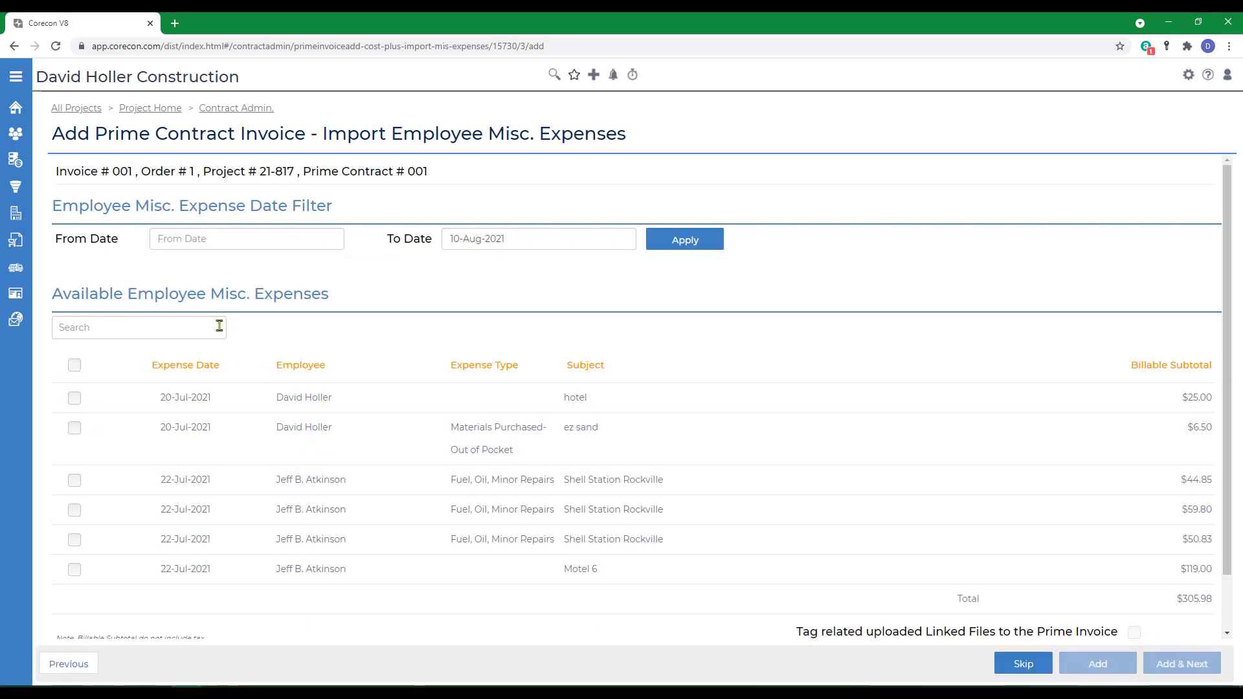
Step: Import all employee misc. expenses with a 10% markup, tagging linked files, and continue
left_click(75, 366)
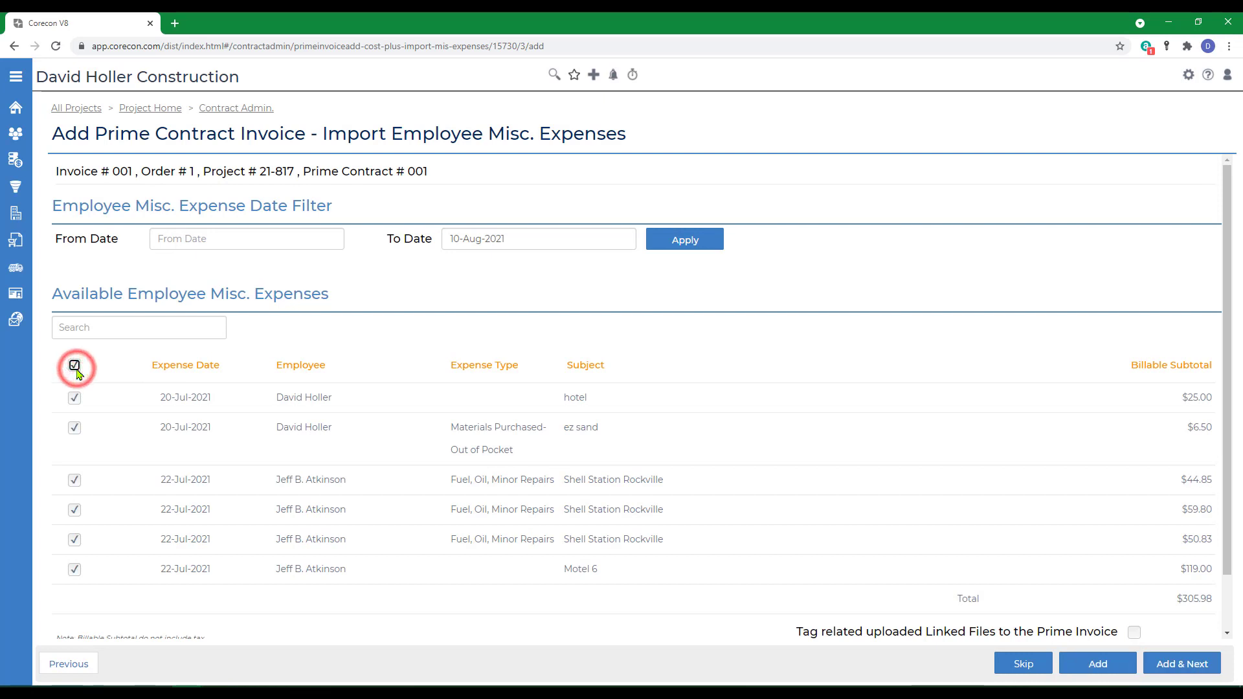
scroll(950, 596, "down", 1)
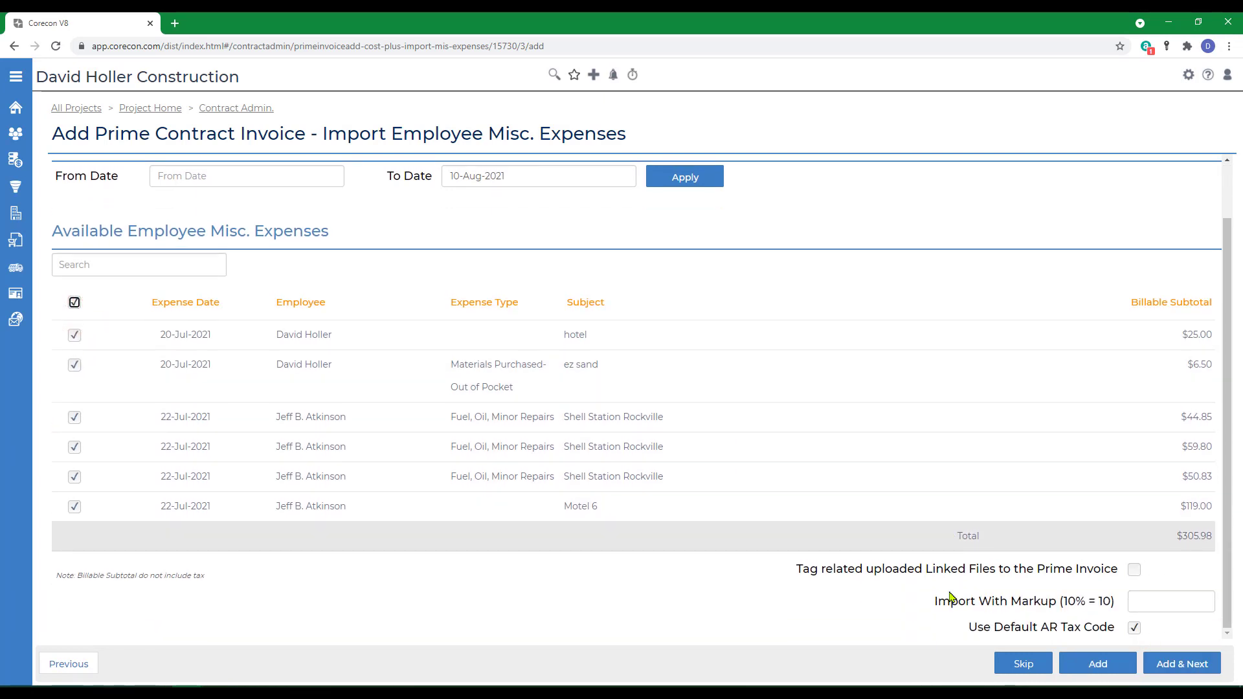
left_click(1136, 571)
left_click(1155, 604)
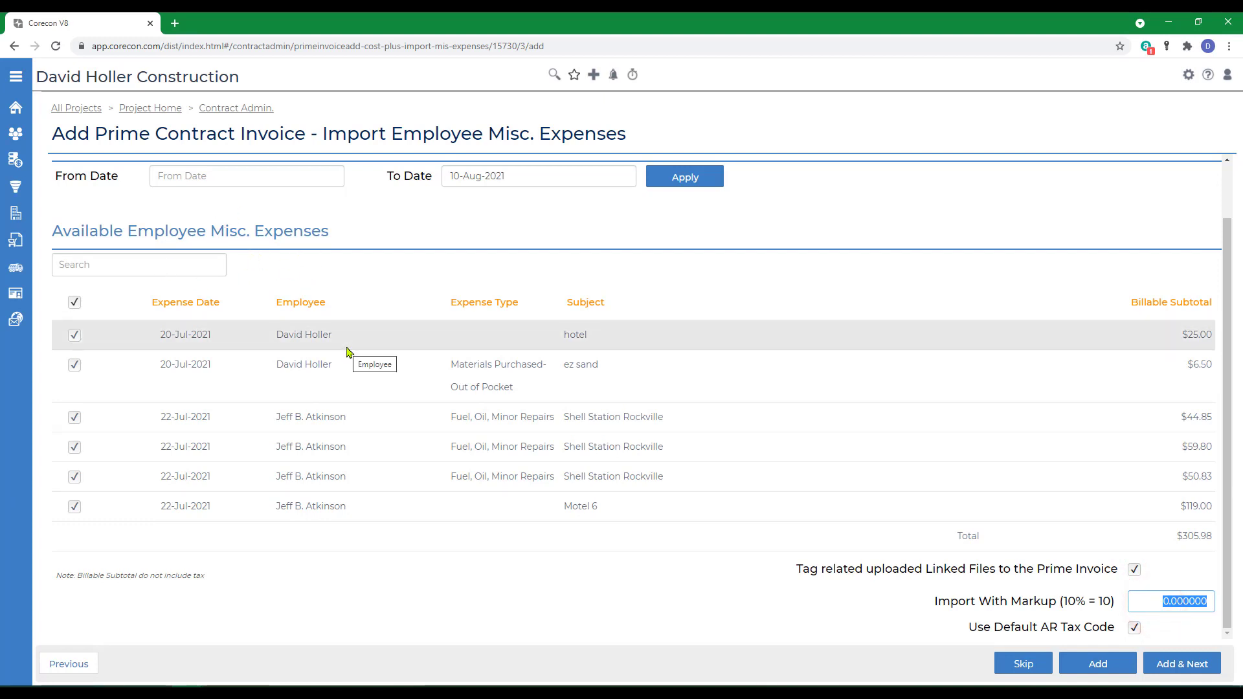
type("1")
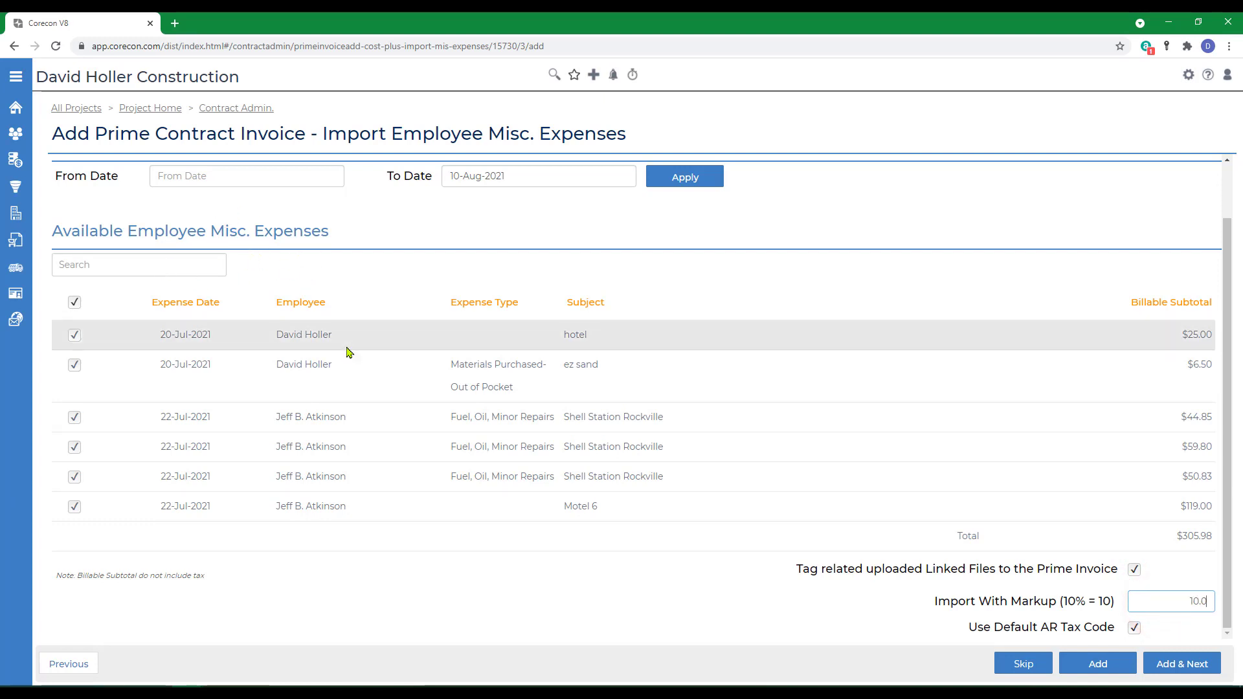
key("Tab")
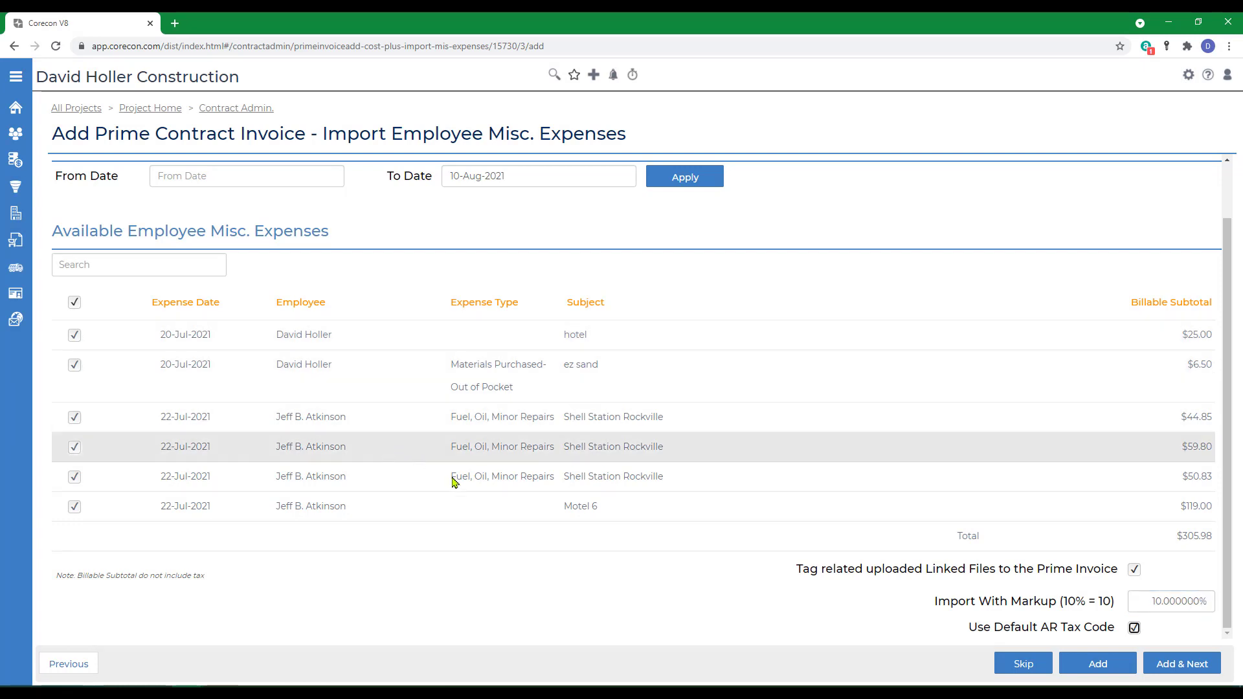
left_click(1170, 669)
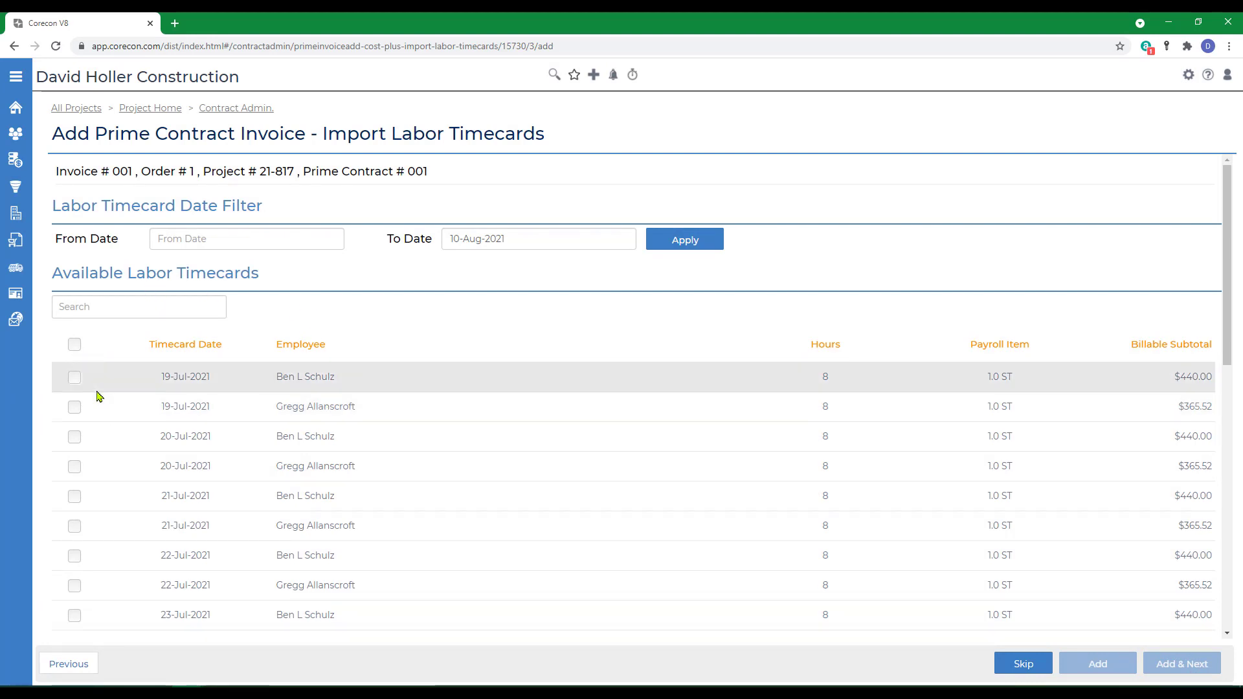
Step: Select the labor timecards dated 19-Jul-2021 through 30-Jul-2021 for import
left_click(76, 377)
left_click(75, 406)
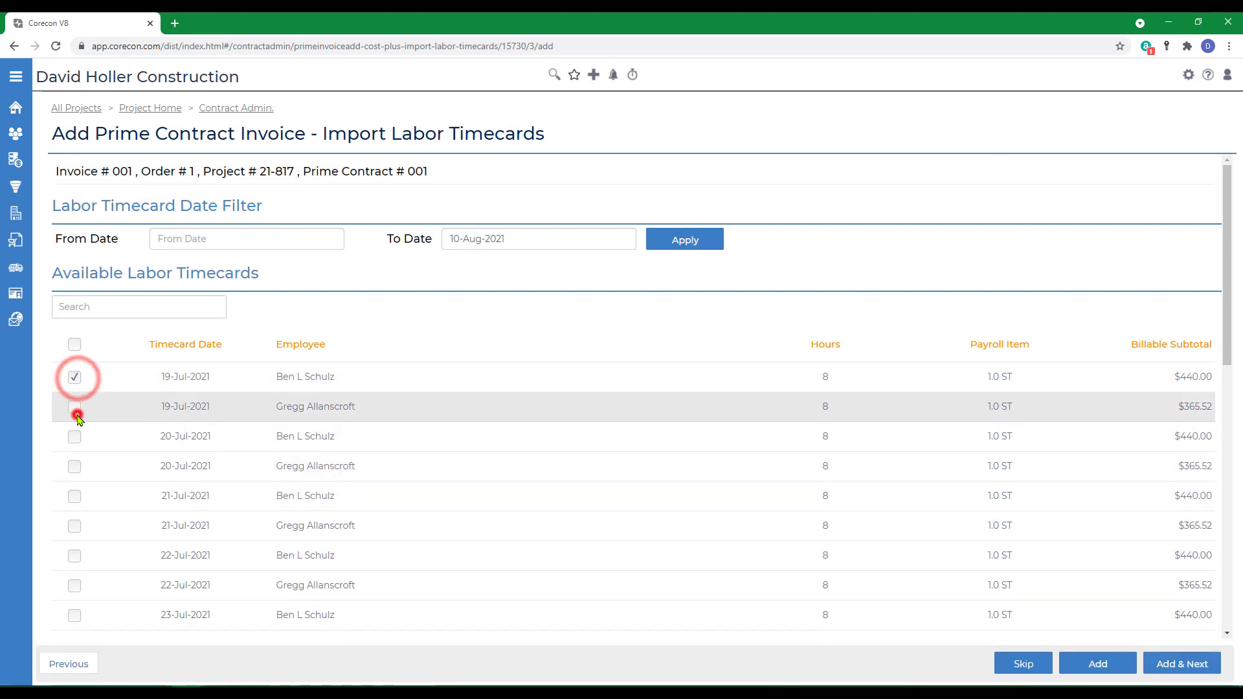
left_click(73, 436)
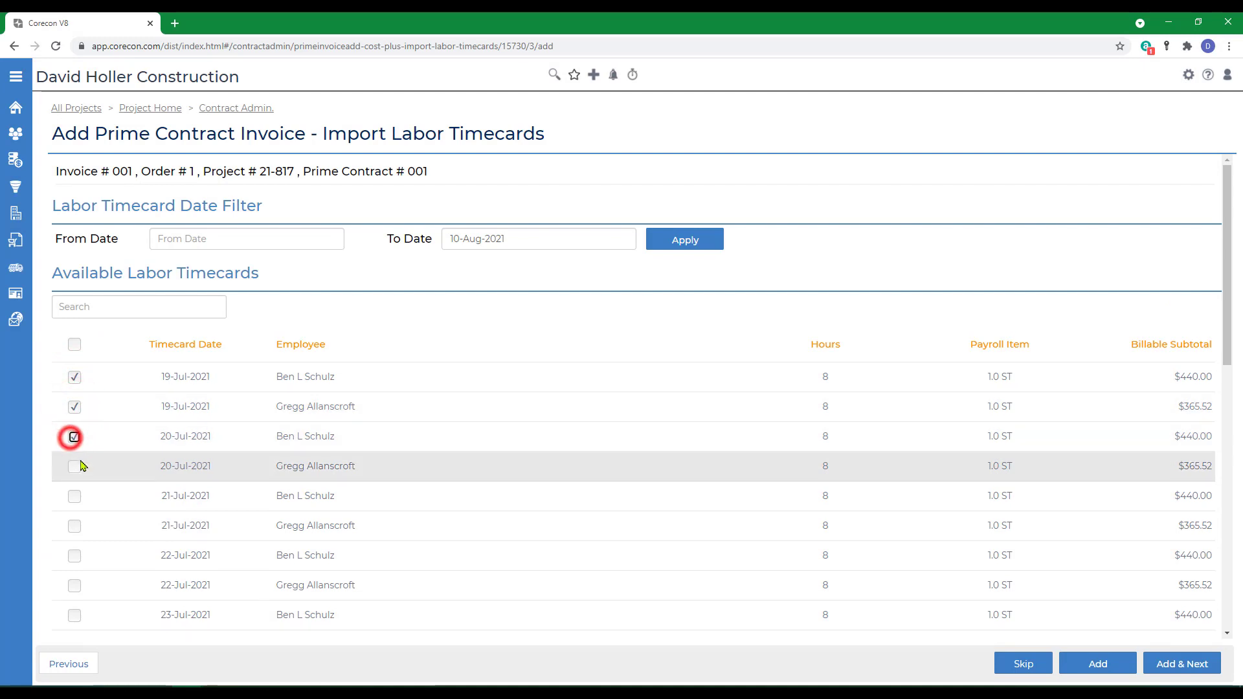
left_click(75, 466)
left_click(75, 496)
scroll(73, 385, "down", 2)
left_click(74, 376)
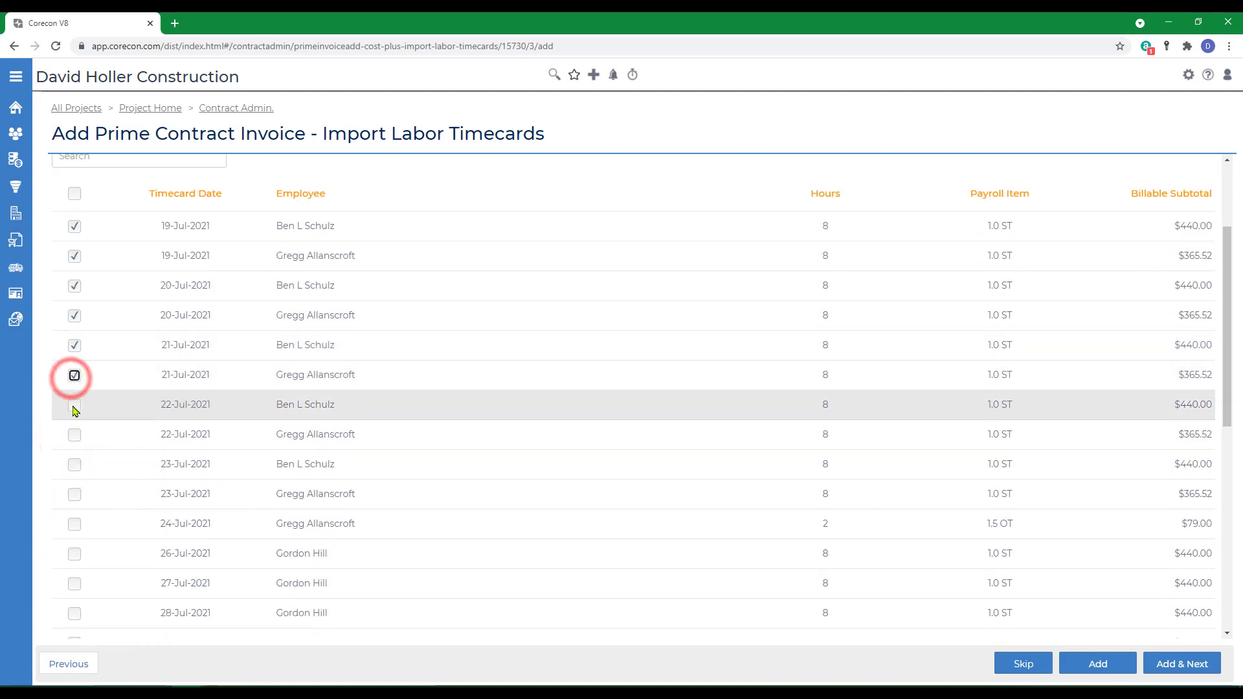
left_click(74, 405)
left_click(75, 435)
left_click(75, 464)
left_click(74, 493)
left_click(75, 524)
left_click(75, 553)
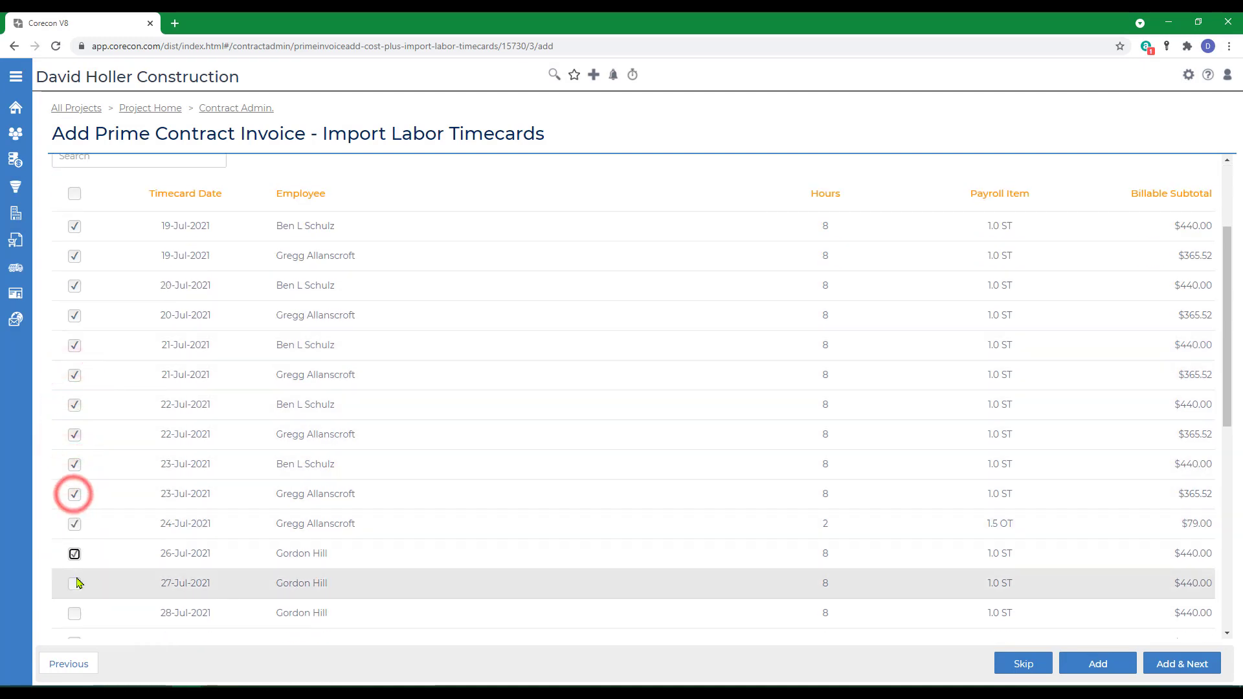
left_click(75, 583)
scroll(117, 580, "down", 1)
scroll(120, 578, "down", 1)
left_click(75, 463)
left_click(75, 492)
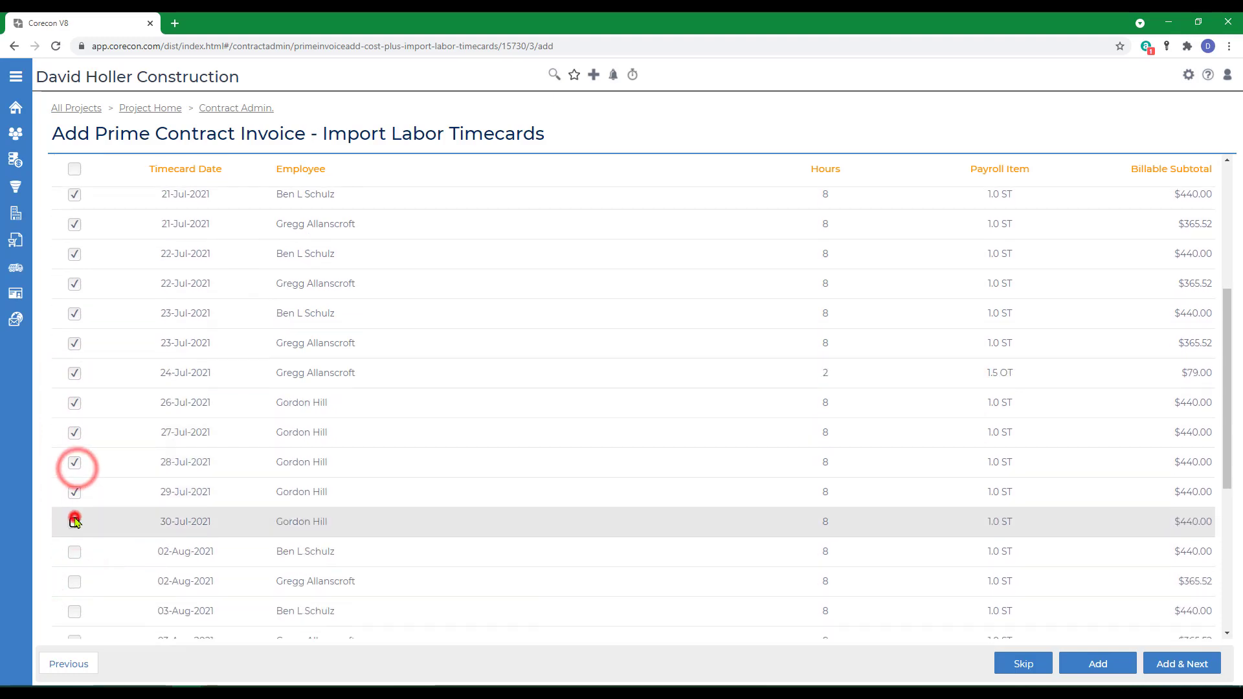
left_click(75, 522)
scroll(1086, 583, "down", 5)
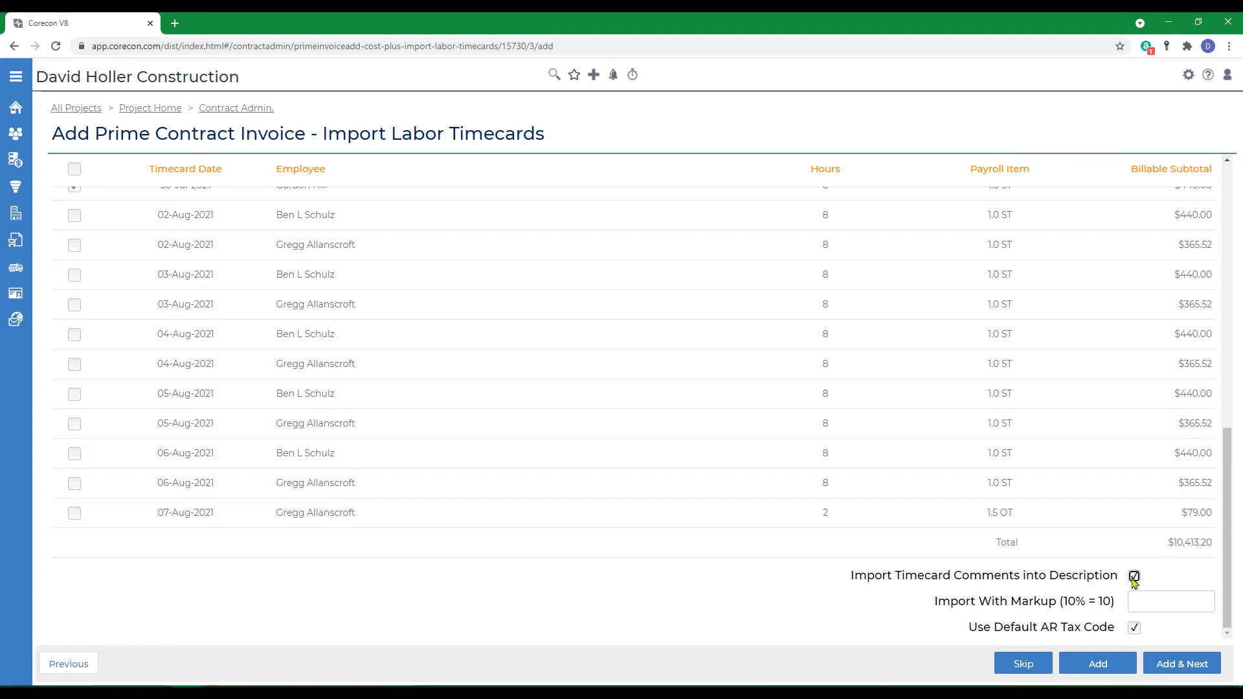
Step: Set the labor timecard import markup to 15% and continue
left_click(1148, 607)
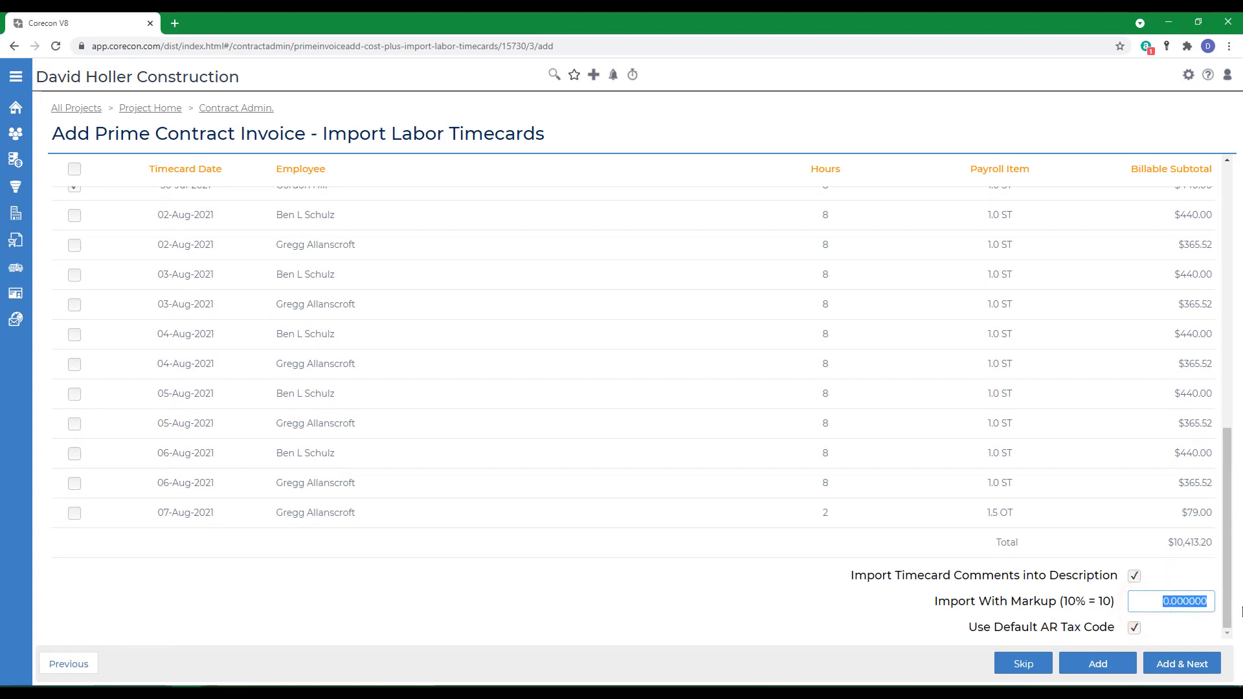
type("15.")
key("Tab")
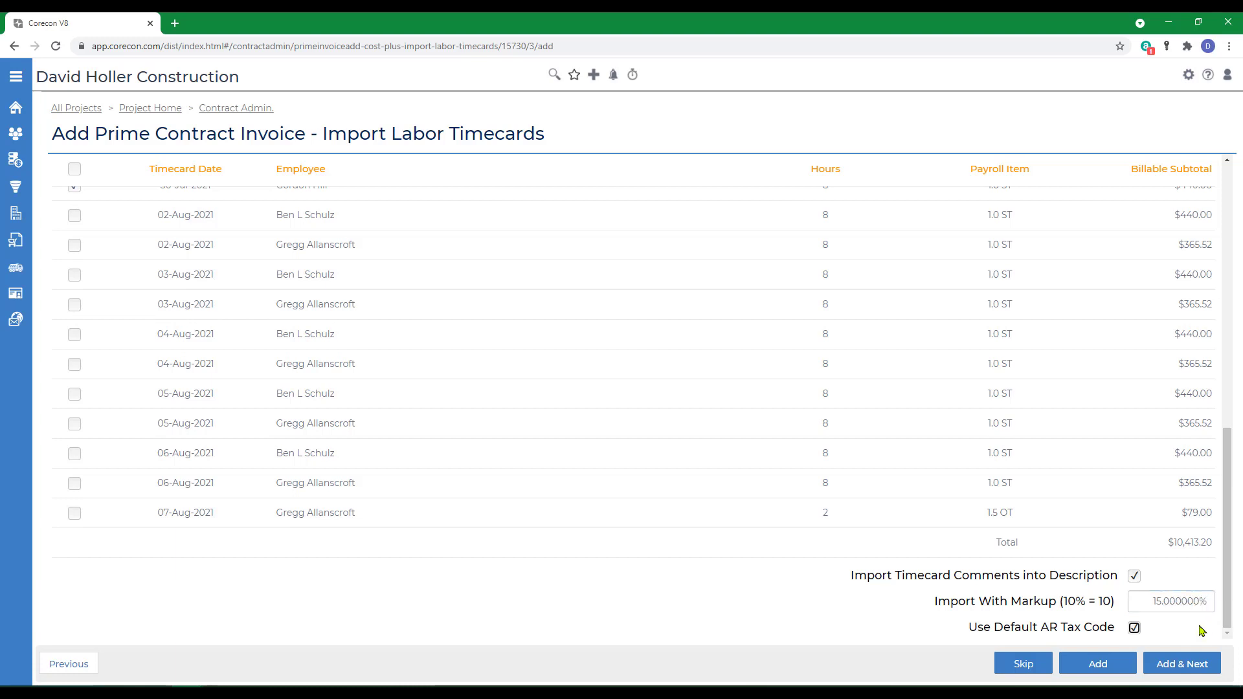
left_click(1163, 669)
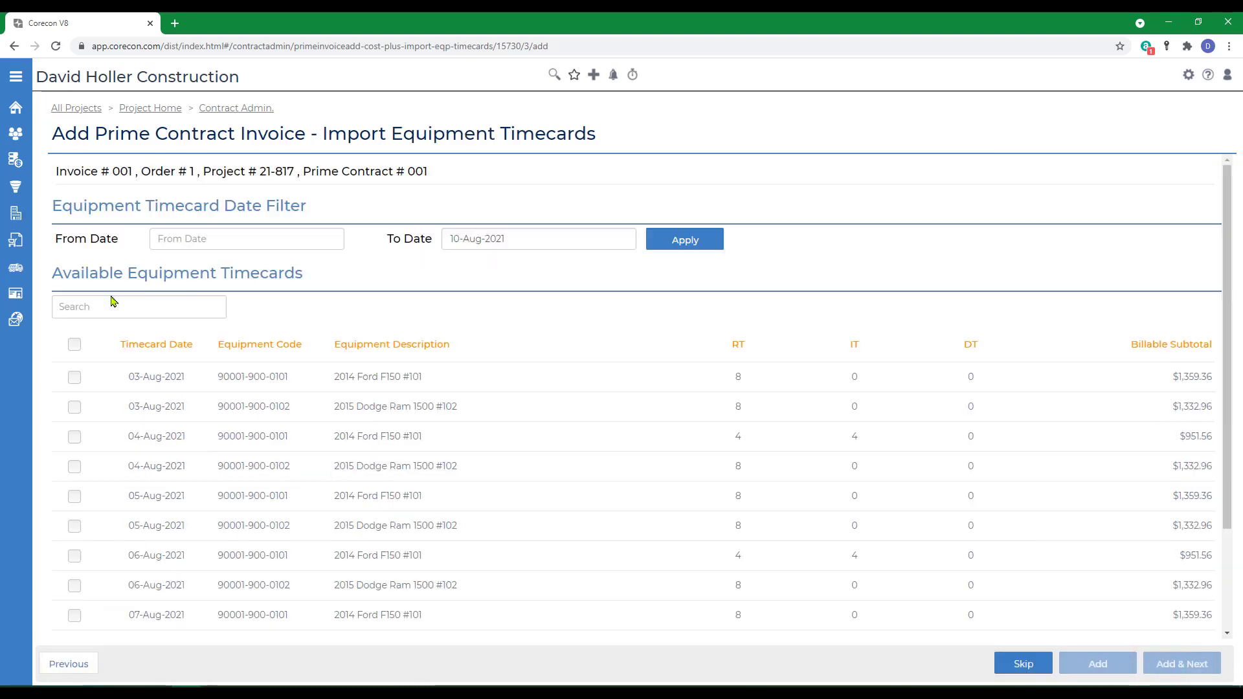
Step: Import the first three equipment timecards with comments into description and a 12.5% markup, and continue
left_click(74, 377)
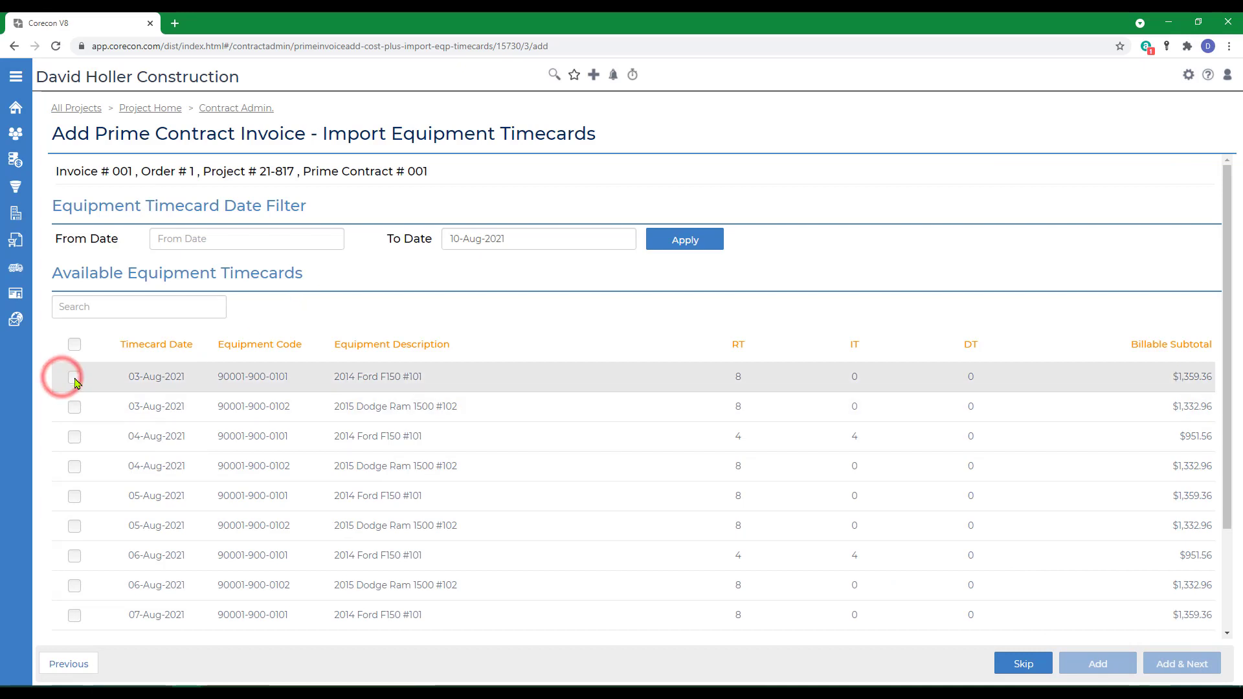
left_click(76, 408)
left_click(75, 436)
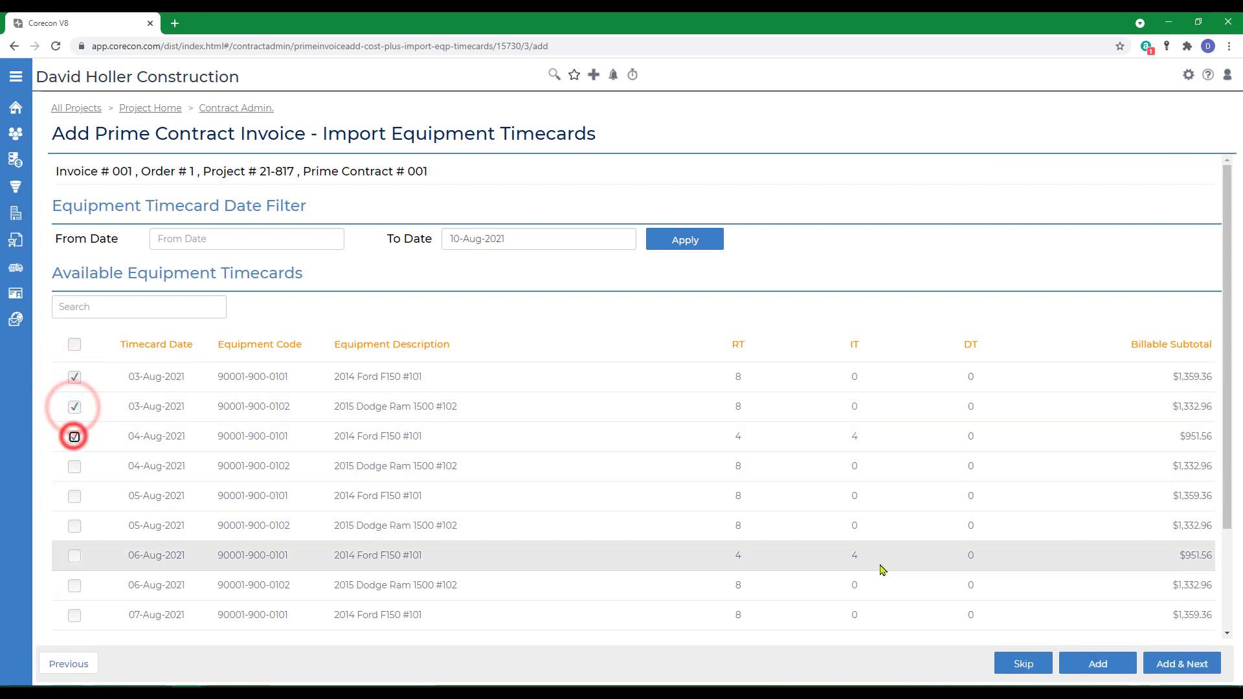
scroll(1161, 599, "down", 1)
scroll(1161, 598, "down", 2)
left_click(1134, 575)
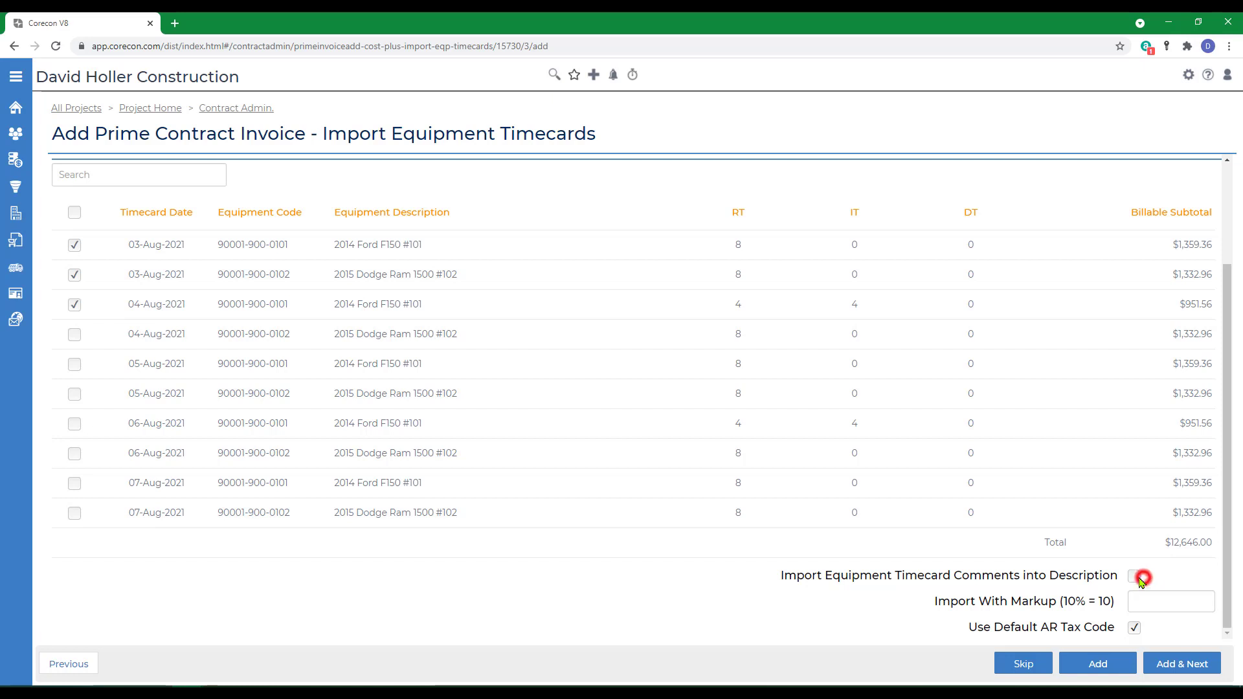
left_click(1169, 601)
type("12.5")
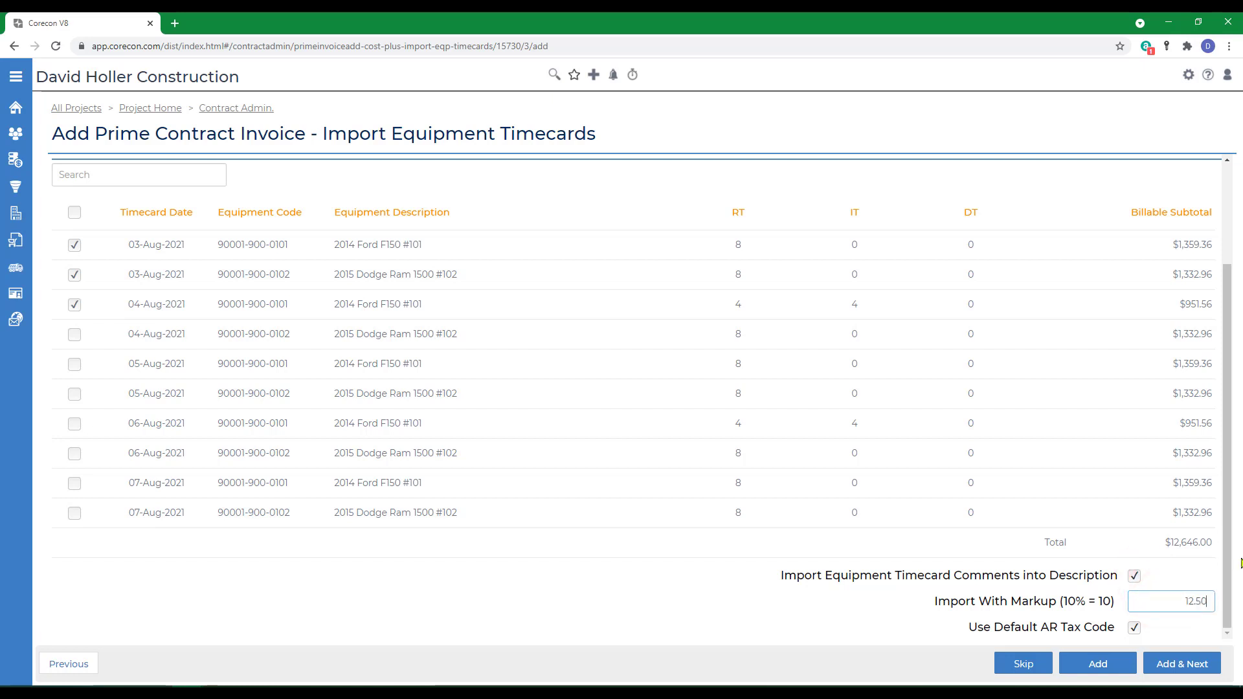
key("Tab")
left_click(1169, 667)
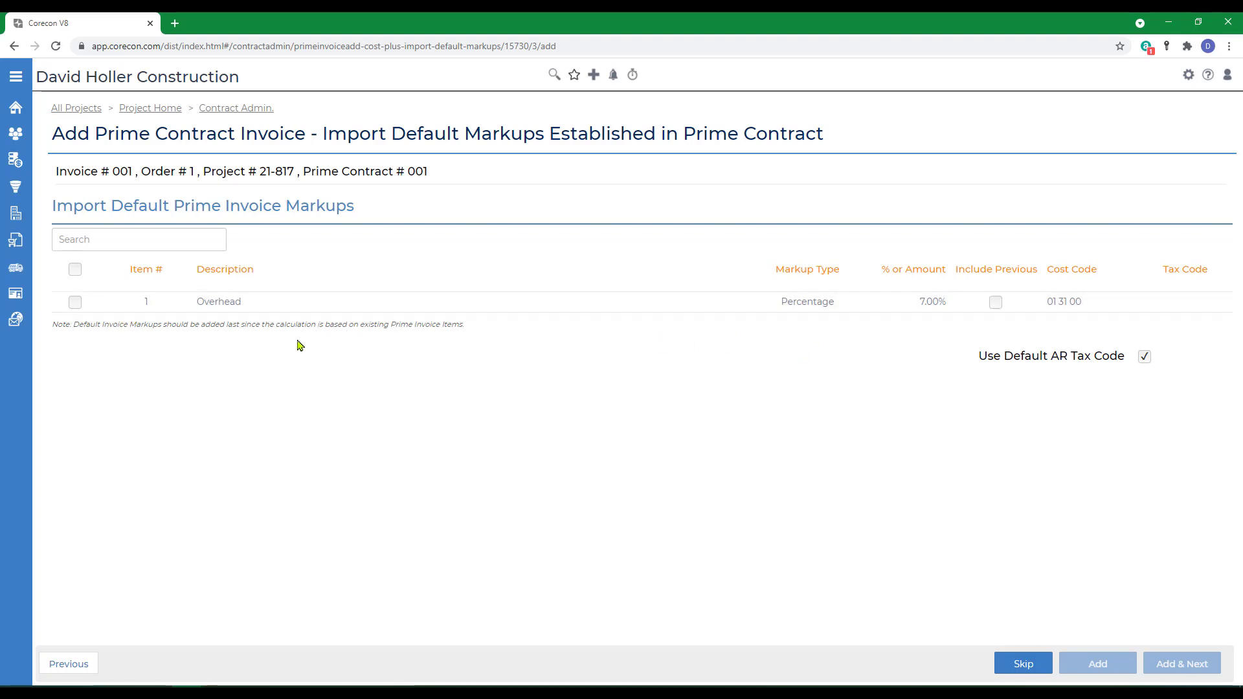
Step: Import the Overhead default markup to finish the invoice and review its financial summary
left_click(75, 303)
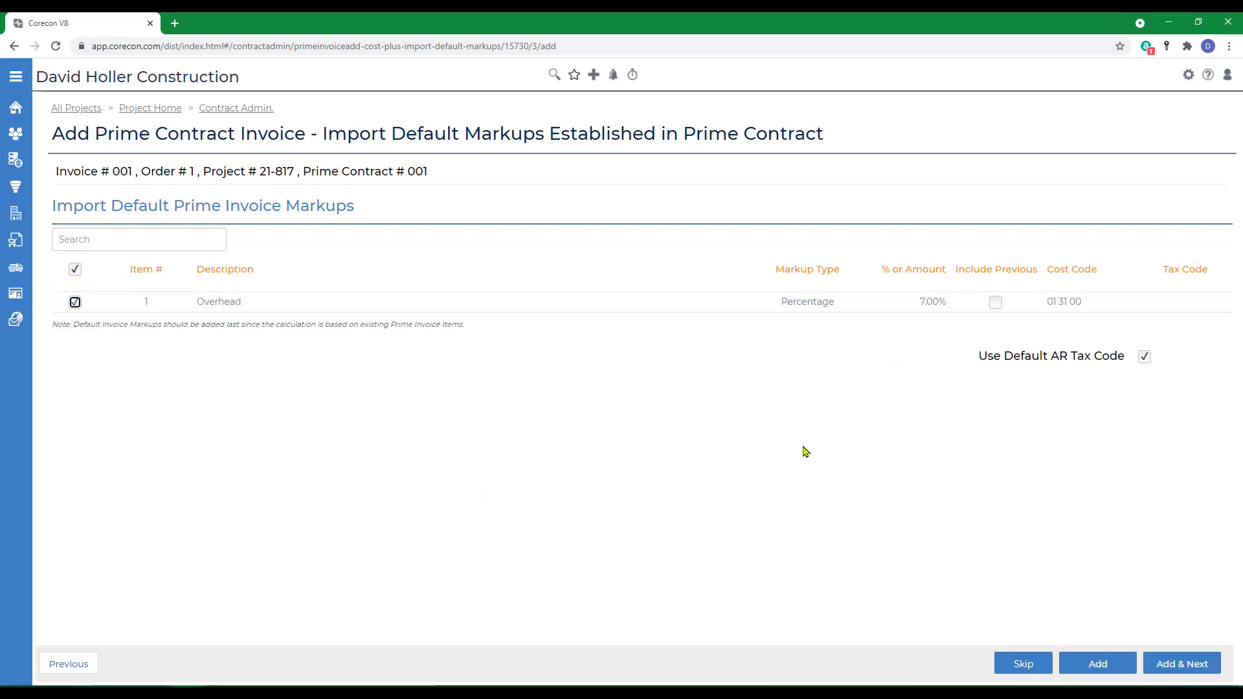
left_click(1173, 667)
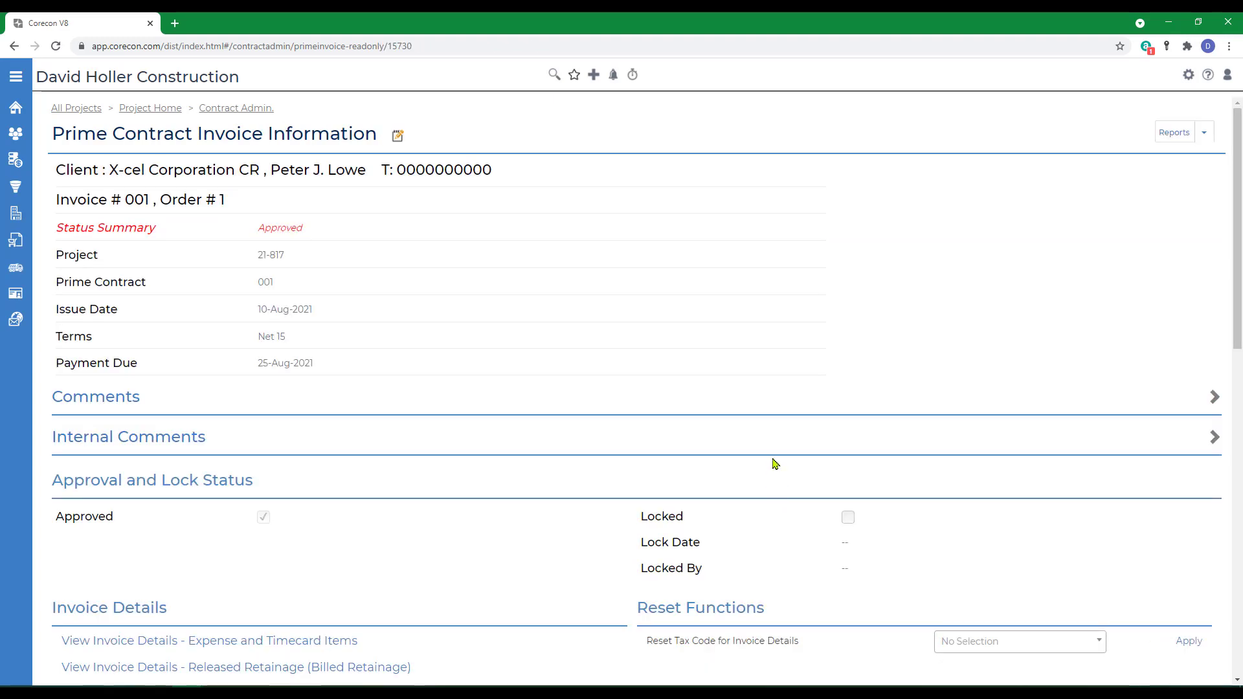
scroll(777, 460, "down", 5)
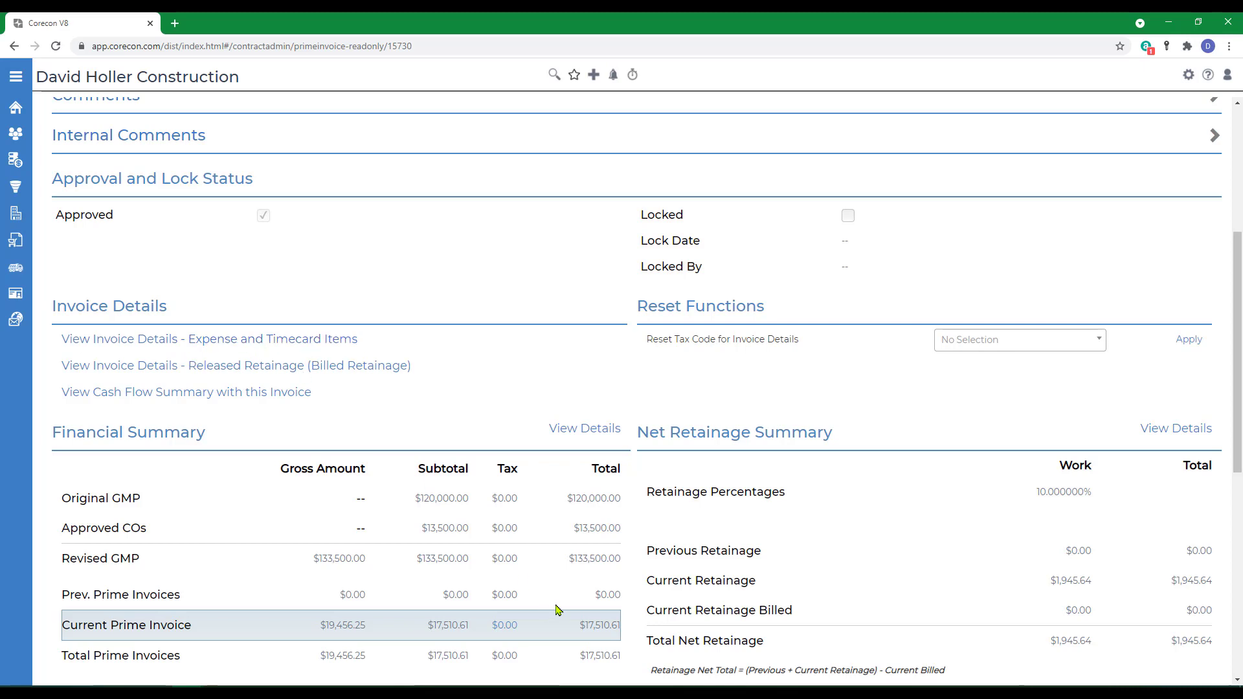
scroll(739, 390, "down", 3)
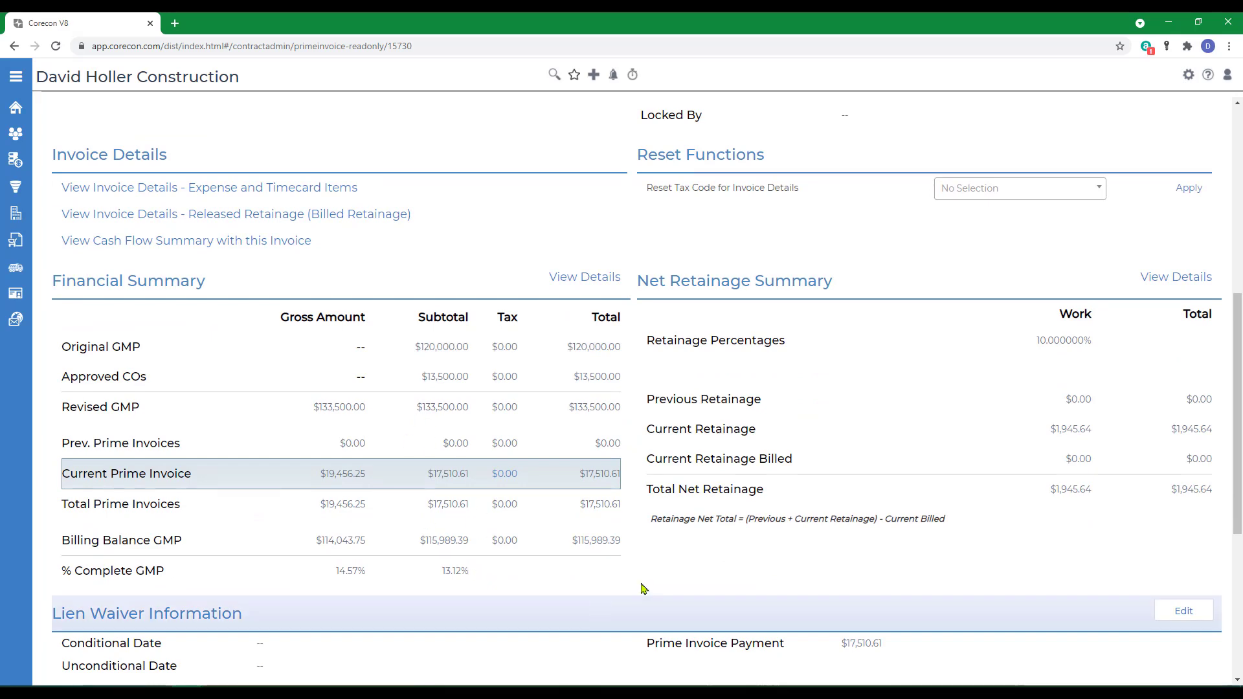
scroll(1011, 576, "up", 3)
scroll(844, 535, "up", 6)
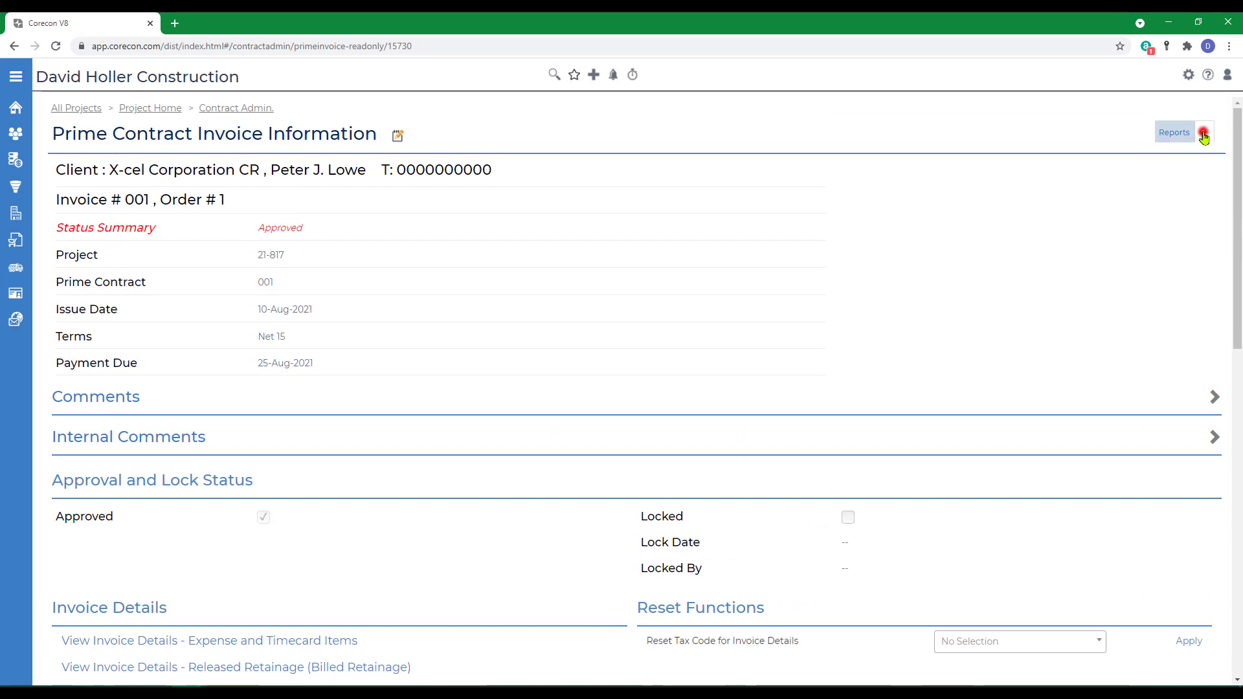
Step: Print the invoice as a PDF using the Prime Invoice - Cost Plus with GMP - Items Grouped By Transaction Type format
left_click(1204, 134)
left_click(1131, 155)
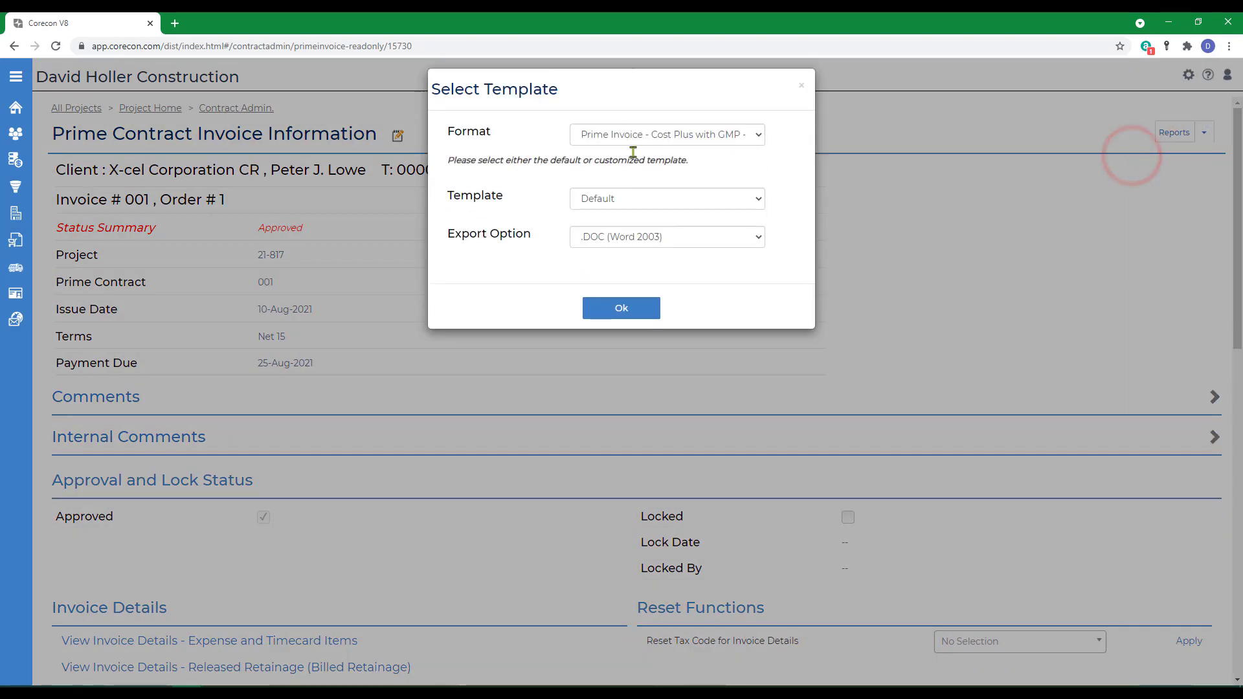
left_click(618, 133)
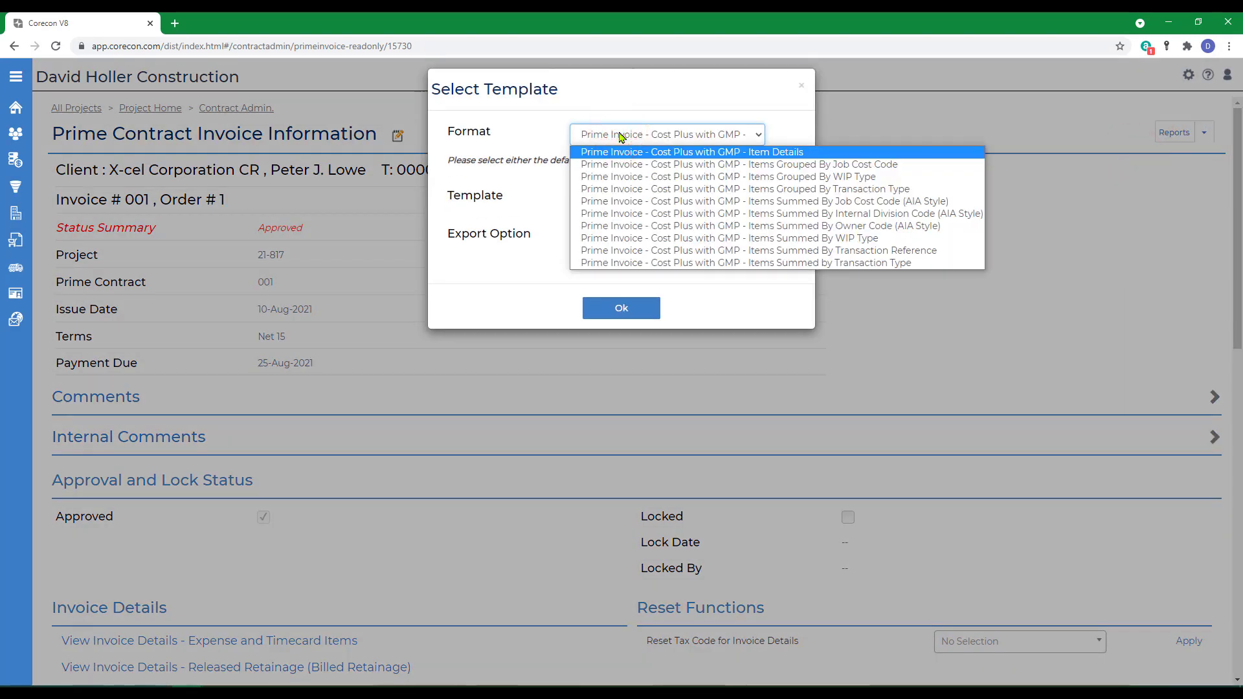
left_click(694, 191)
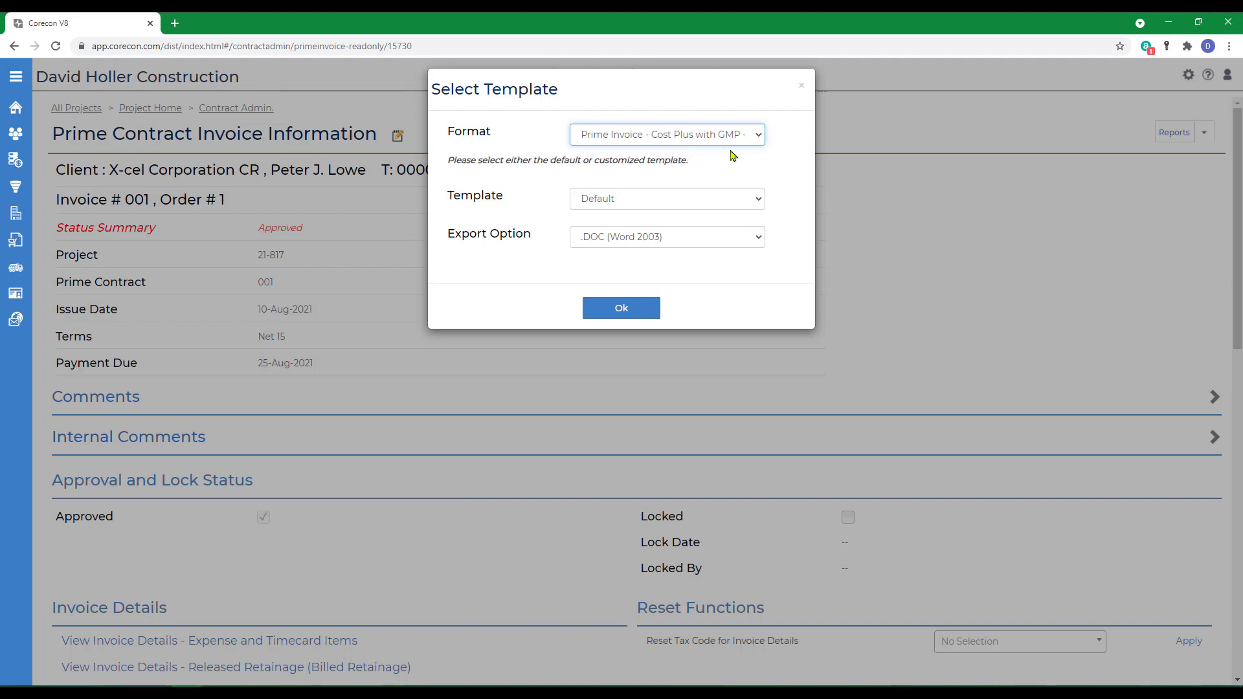
left_click(628, 236)
left_click(595, 274)
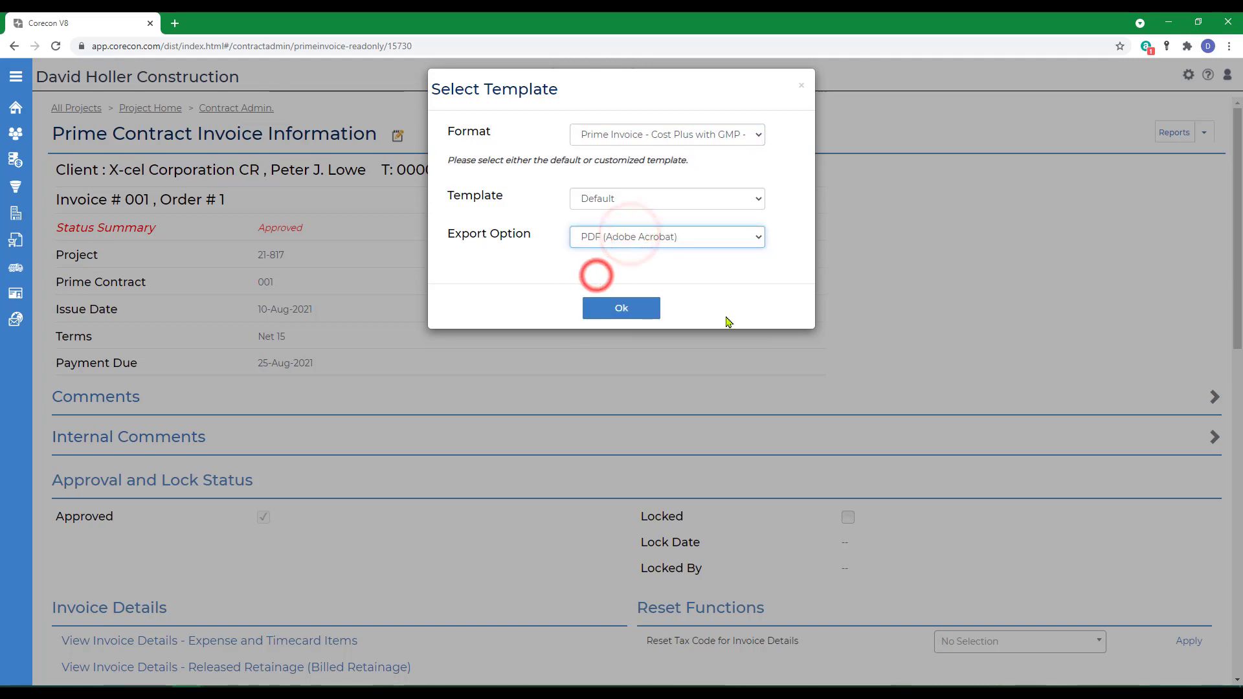
left_click(623, 311)
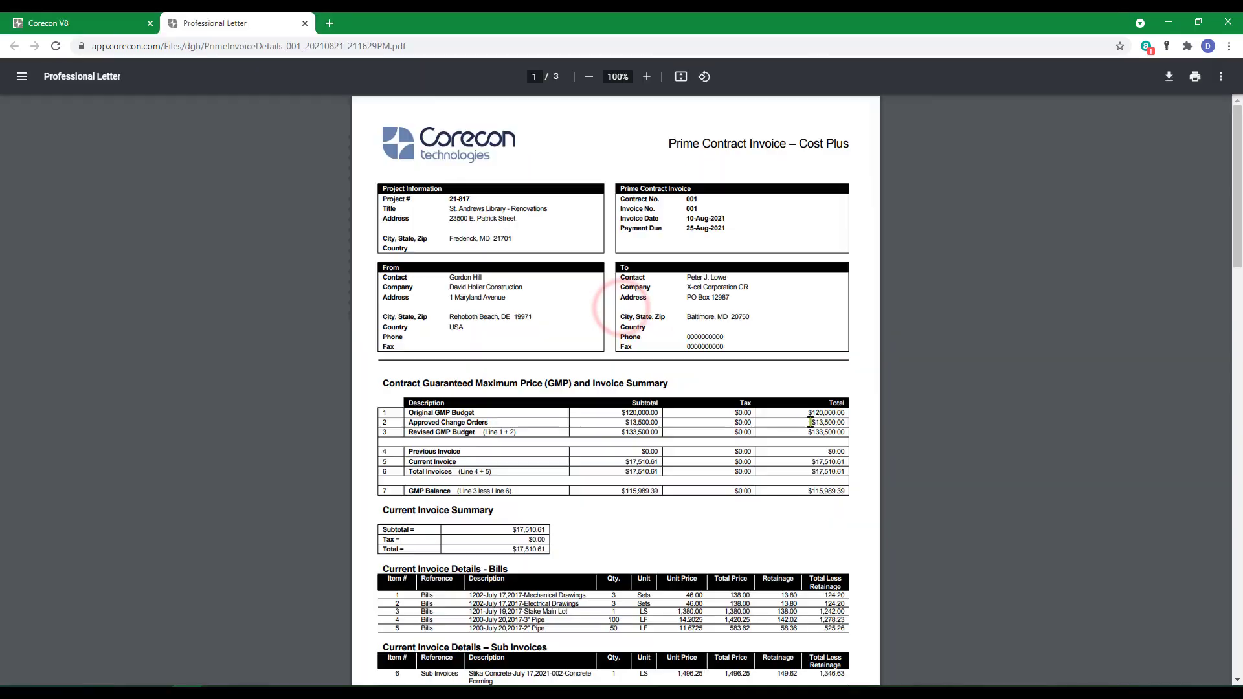
Step: Scroll through all three pages of the generated invoice PDF to review its sections
scroll(801, 438, "down", 1)
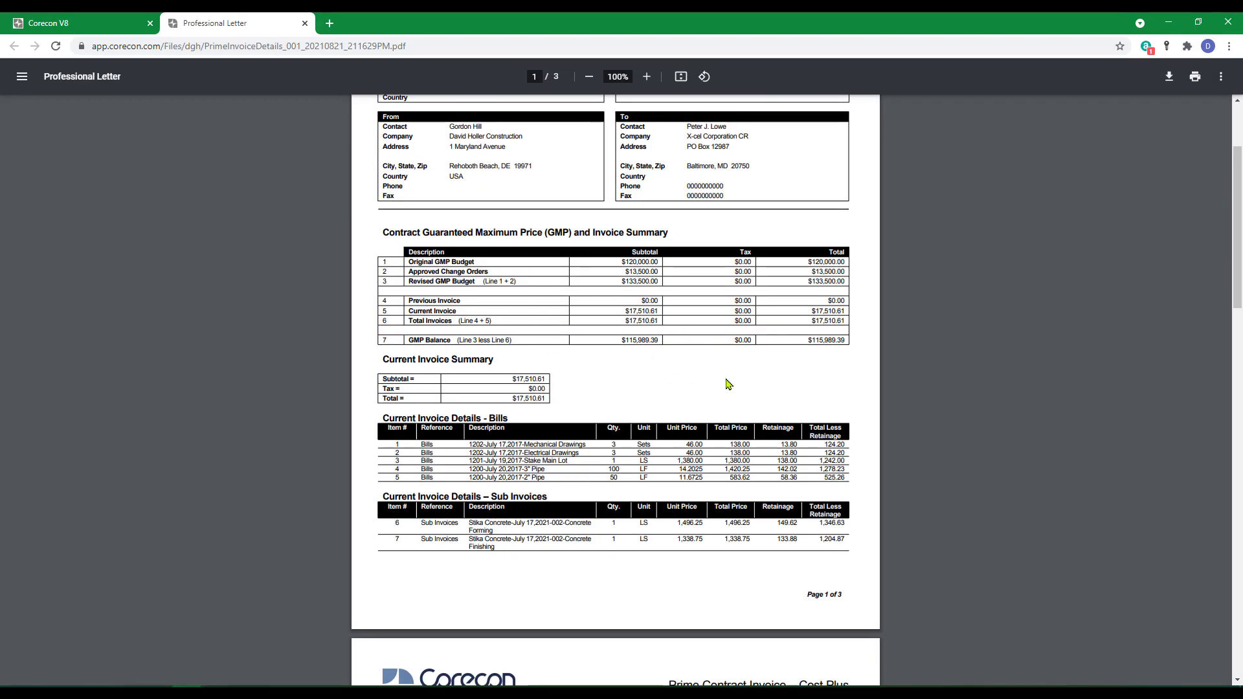
scroll(523, 309, "down", 2)
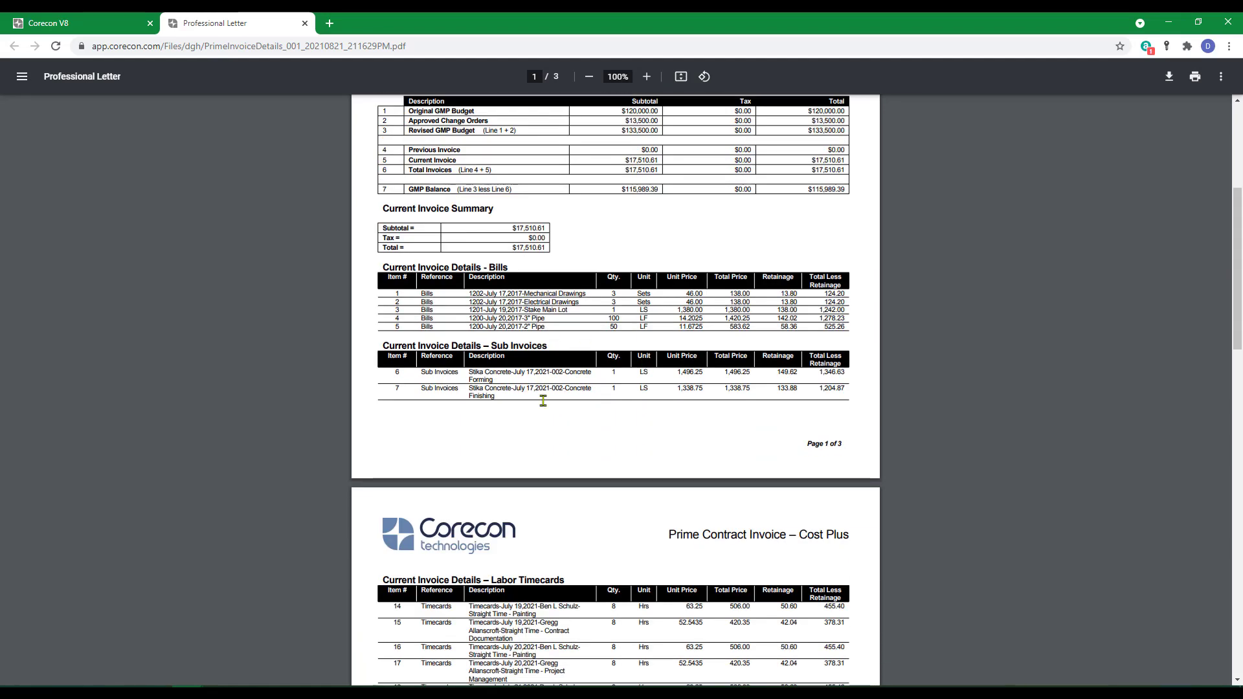
scroll(543, 401, "down", 6)
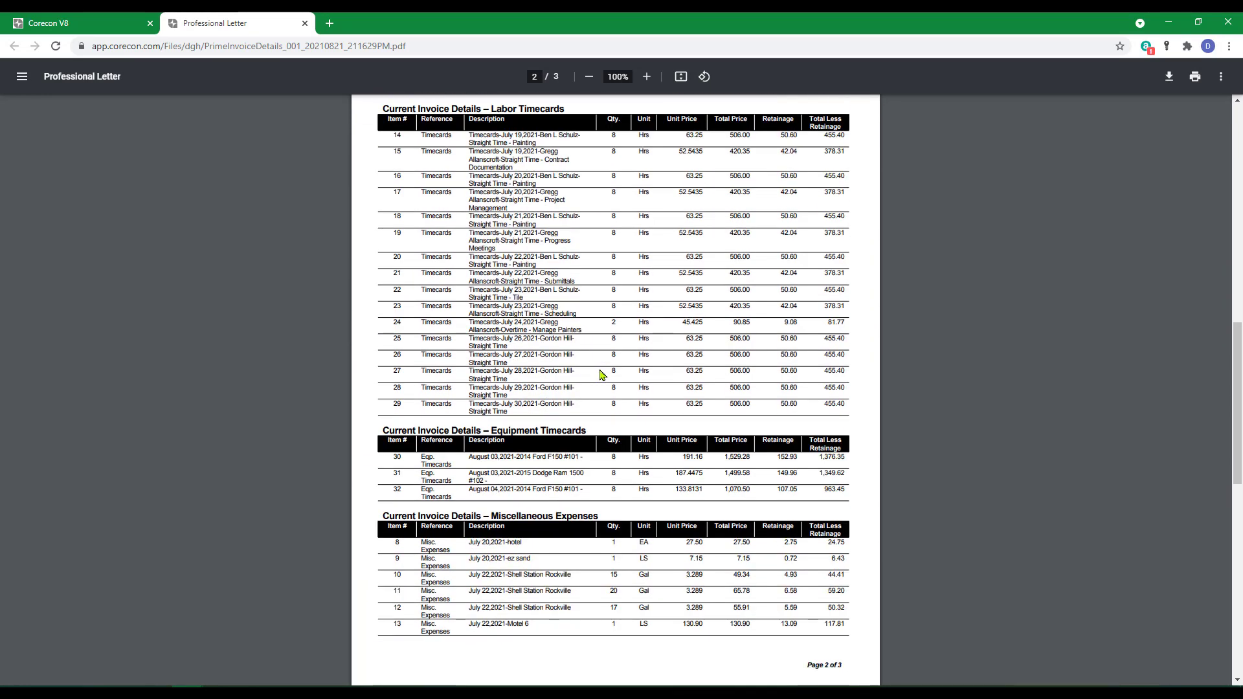
scroll(602, 374, "down", 6)
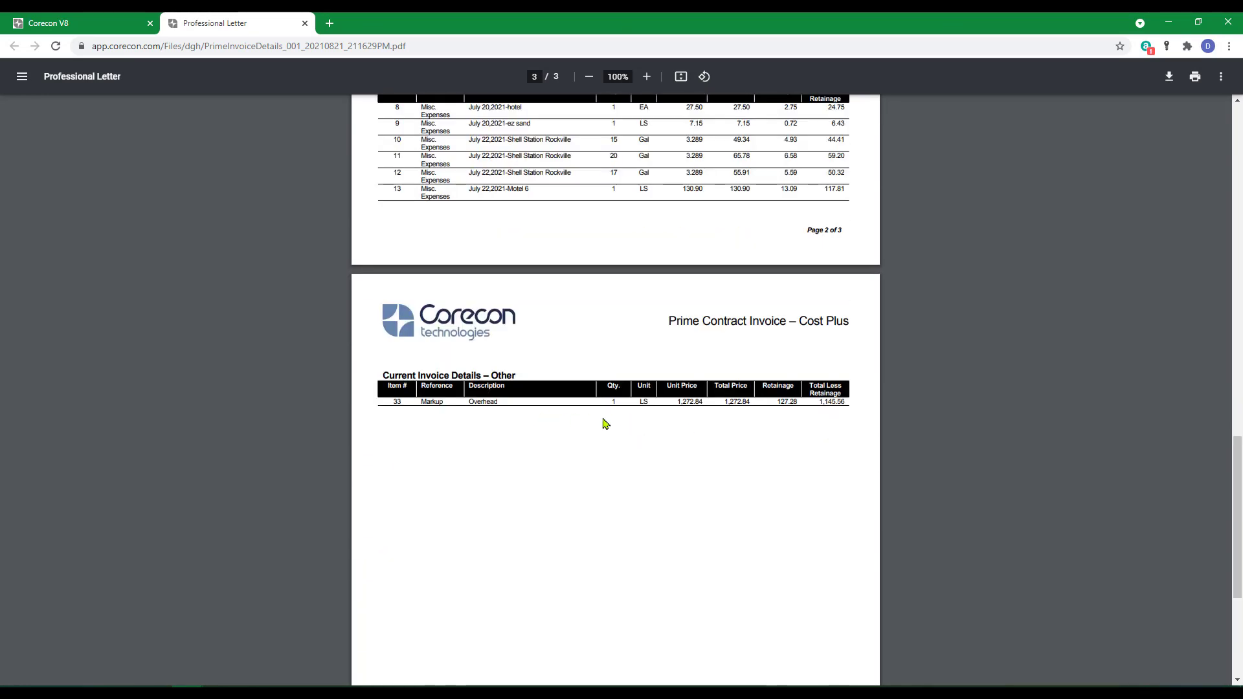
scroll(670, 430, "up", 9)
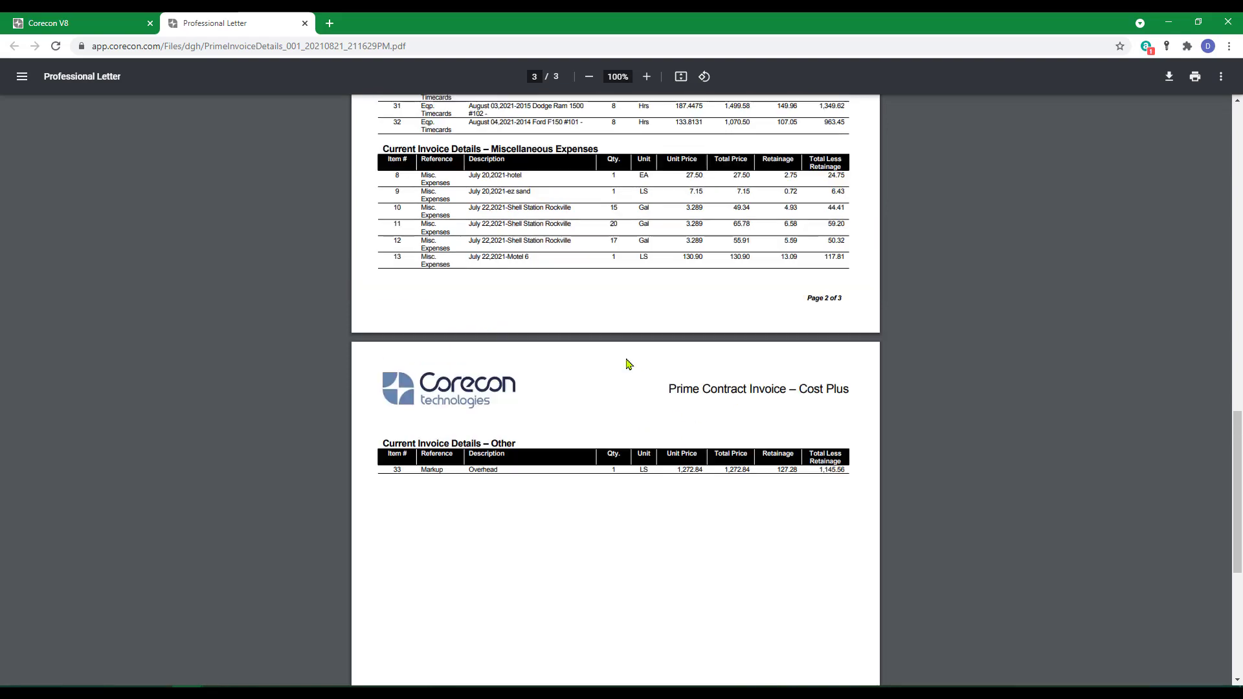
scroll(660, 386, "up", 9)
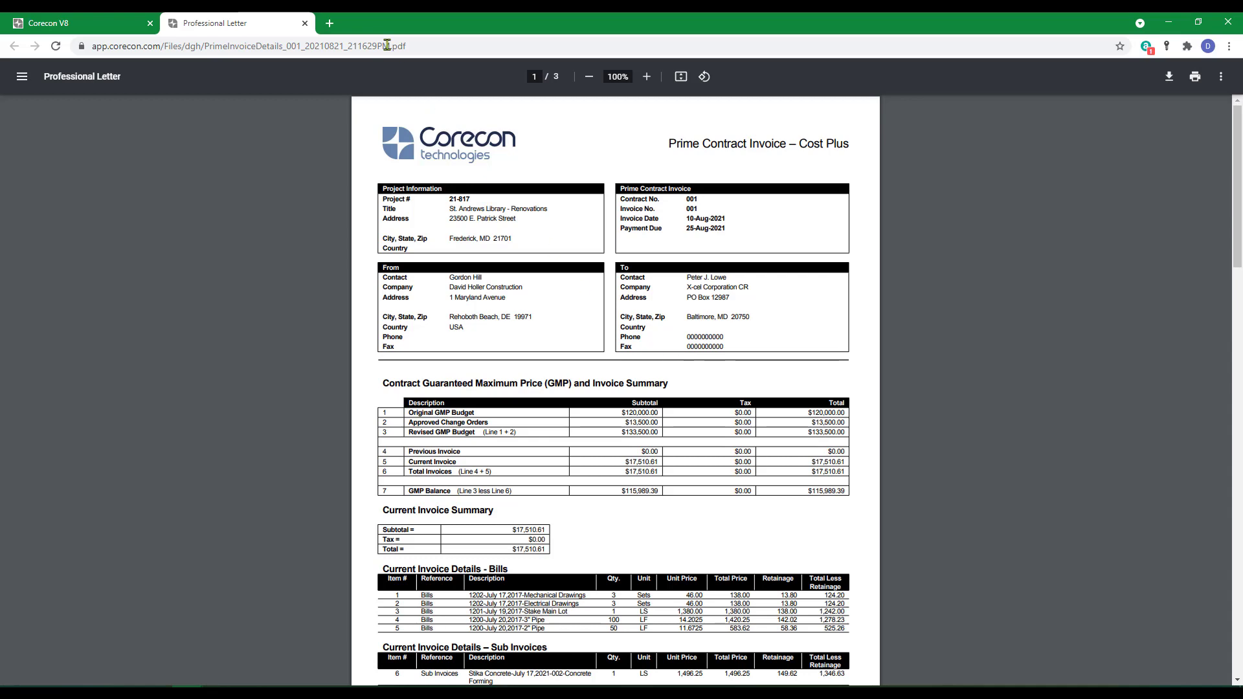
Step: Return to the invoice tab, close the template dialog and go back to the Contract Admin page
left_click(305, 24)
left_click(755, 236)
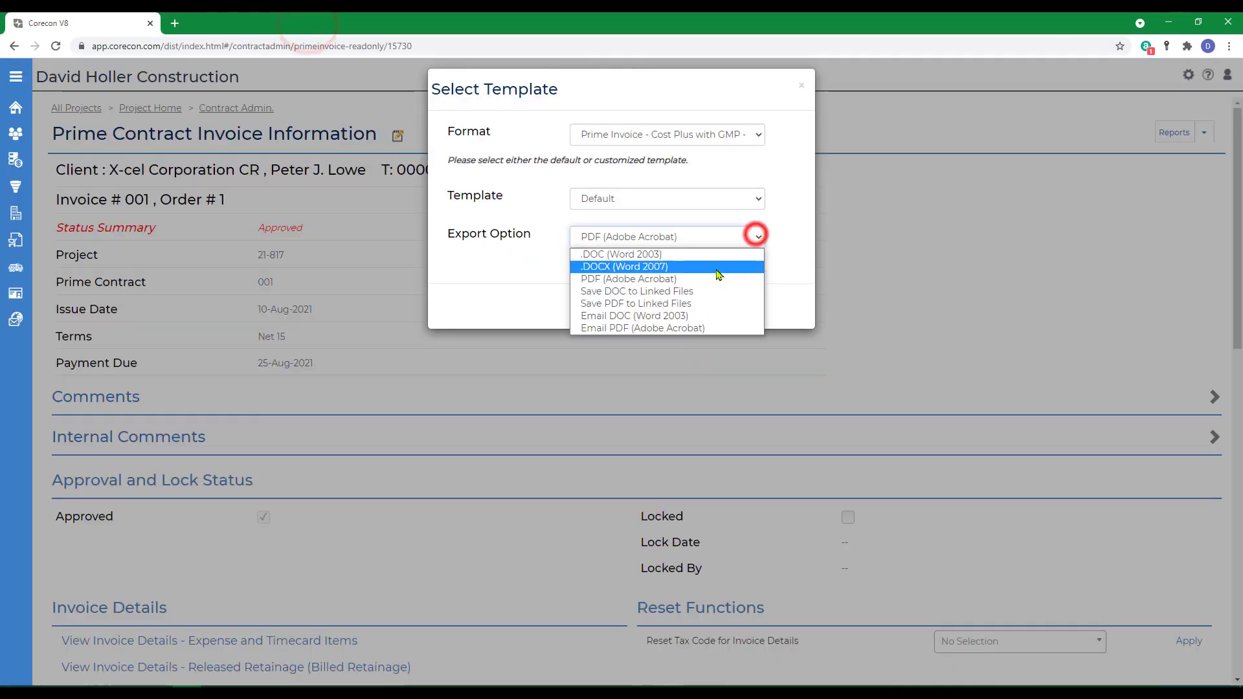
left_click(800, 86)
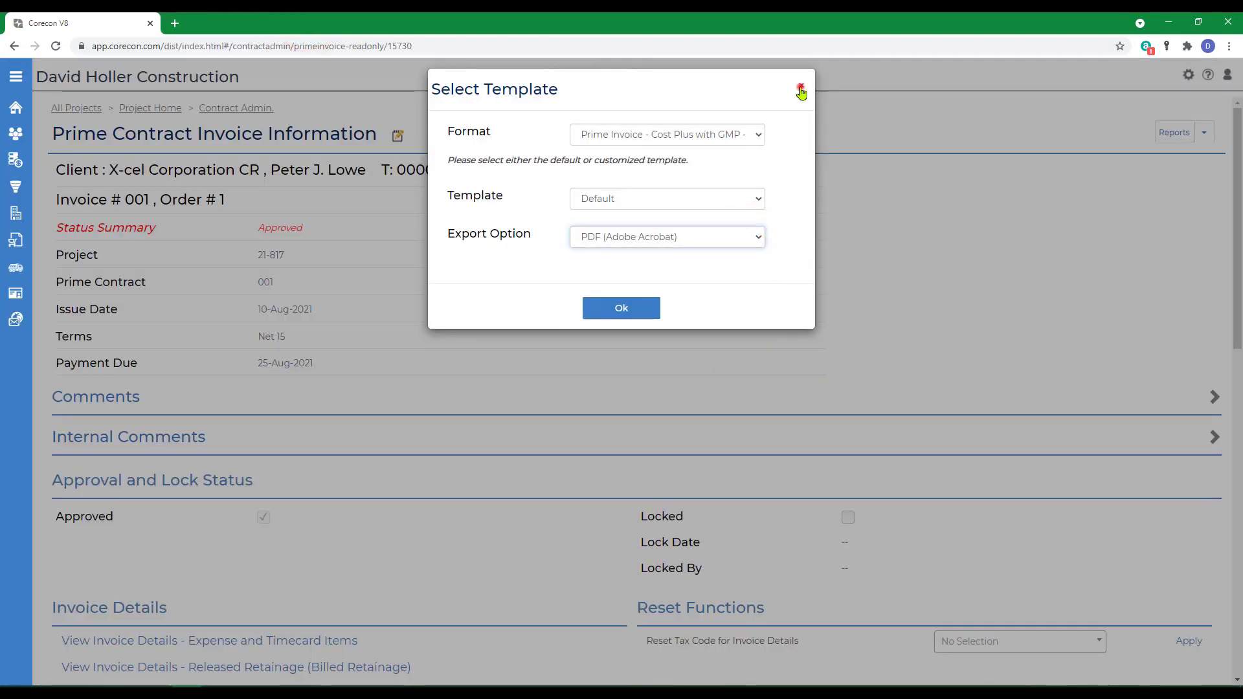
left_click(801, 87)
left_click(232, 108)
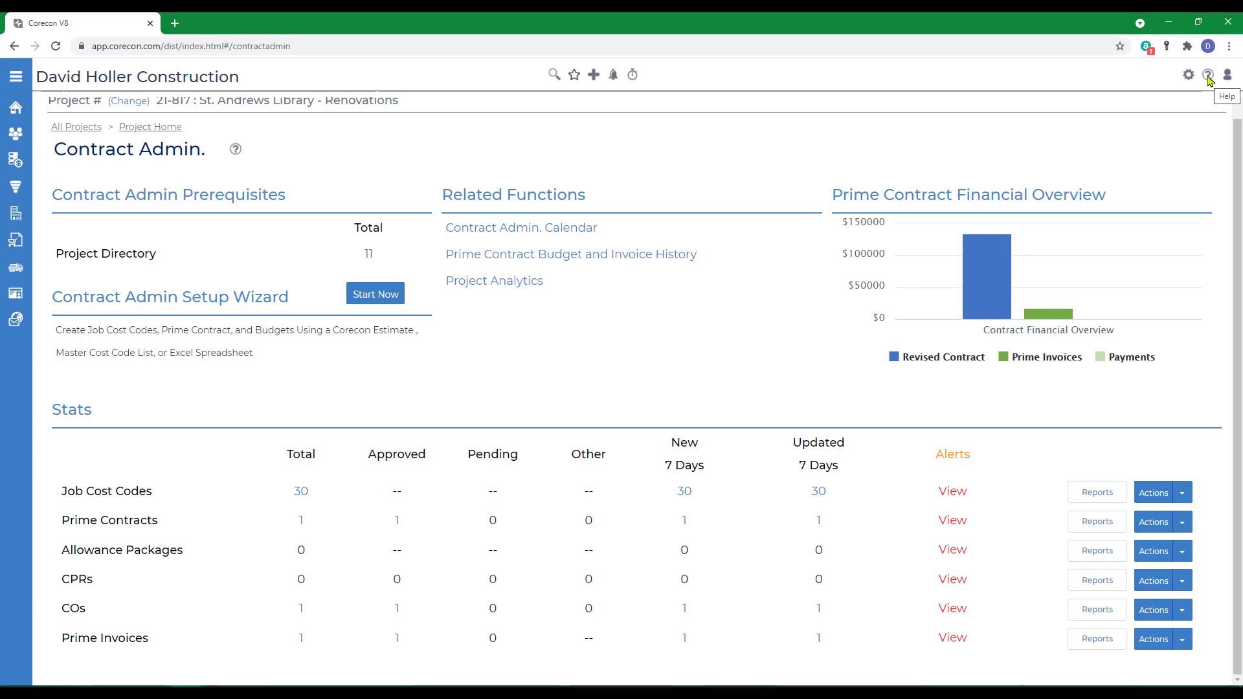
Step: Open the help knowledge base and navigate through Leads and Projects and Contract Administration to the Prime Contract Invoice article
left_click(1208, 76)
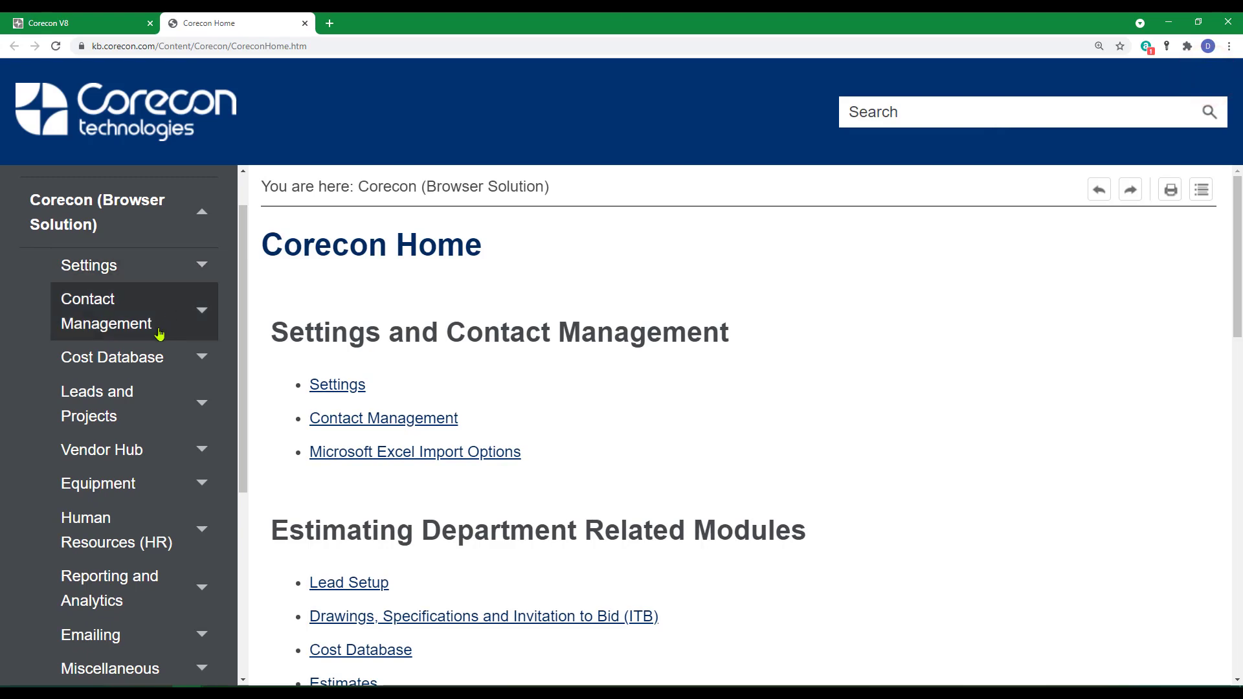
left_click(139, 408)
scroll(118, 425, "down", 4)
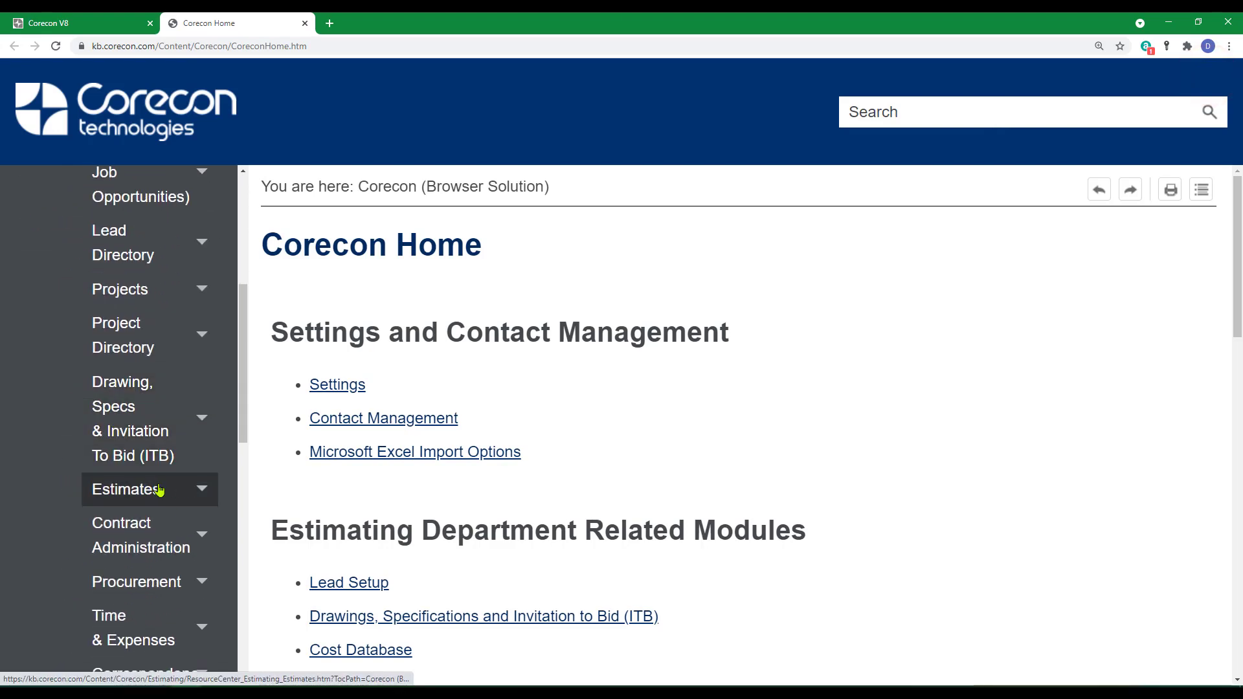
left_click(126, 534)
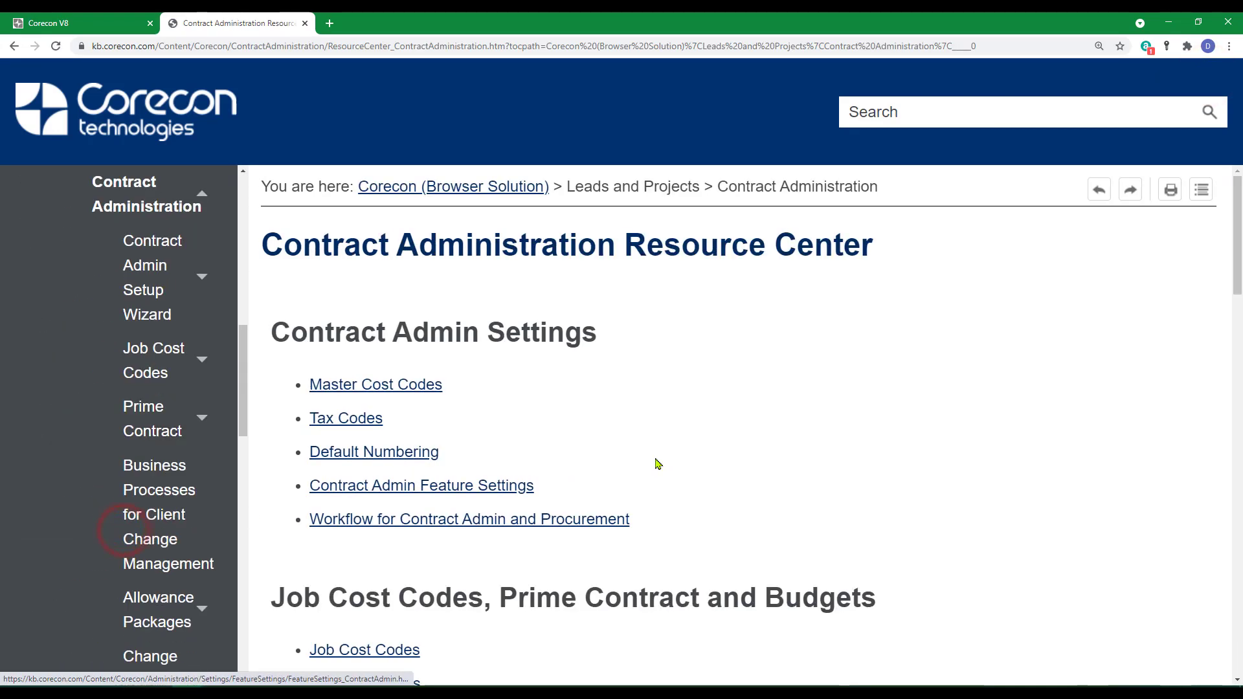
scroll(655, 464, "down", 9)
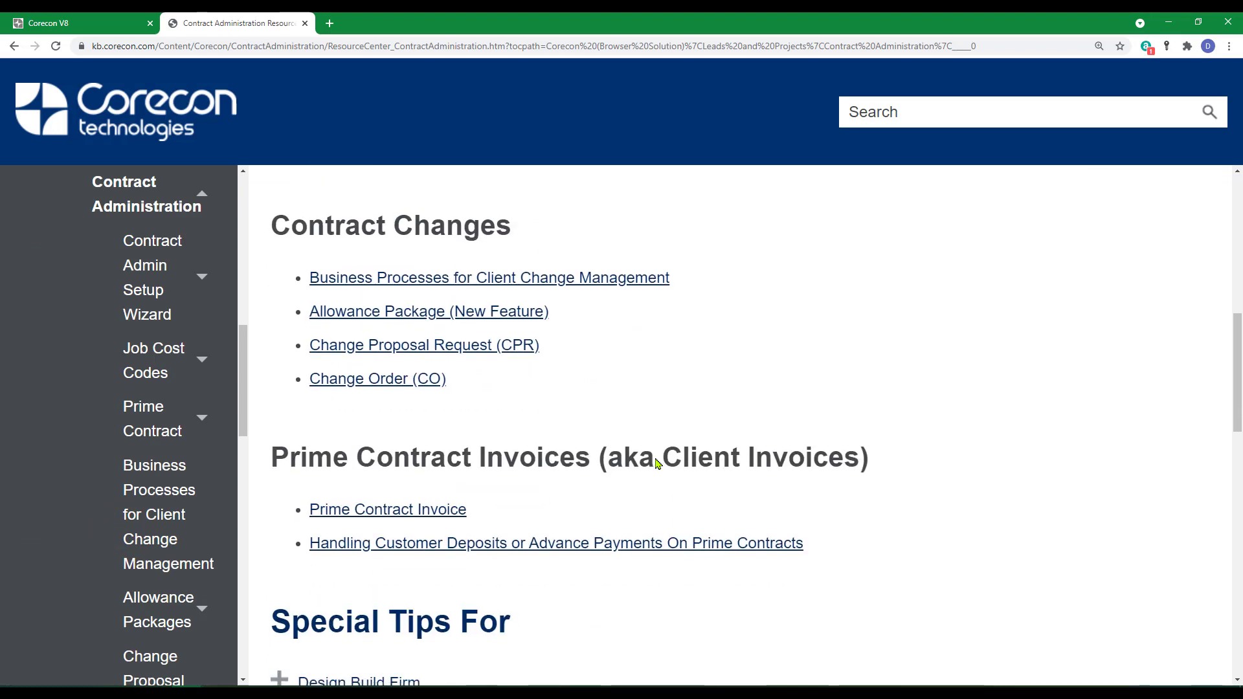
scroll(656, 462, "down", 2)
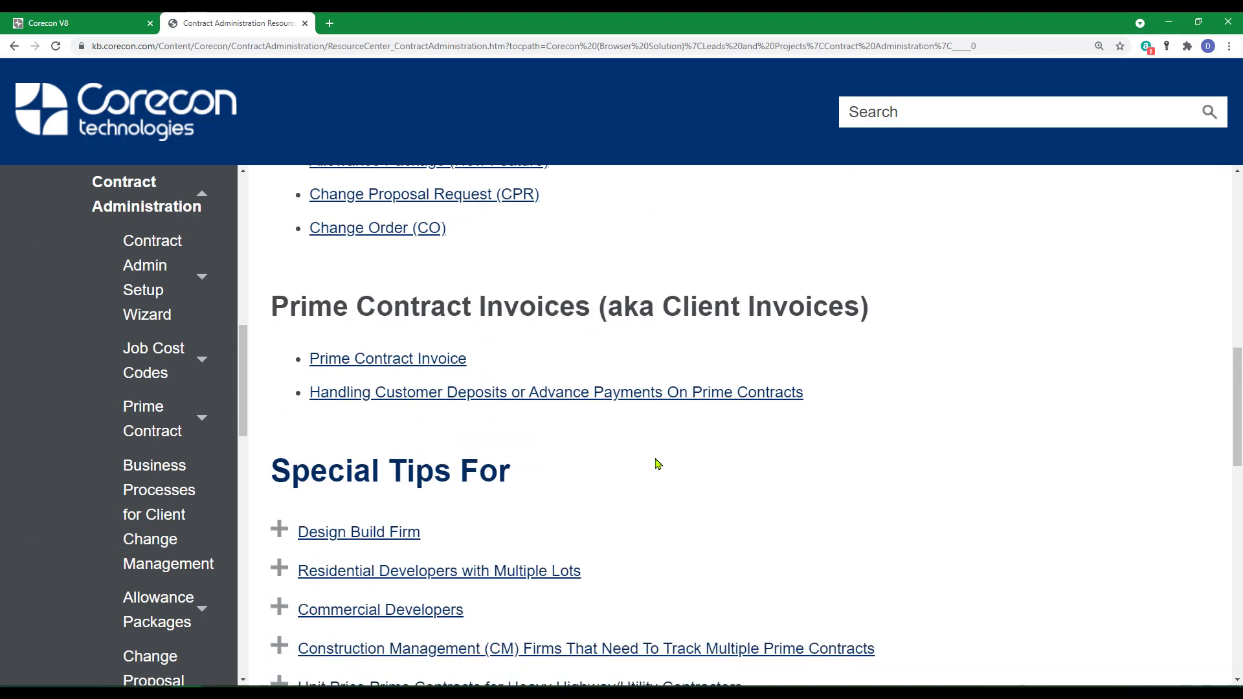
left_click(342, 360)
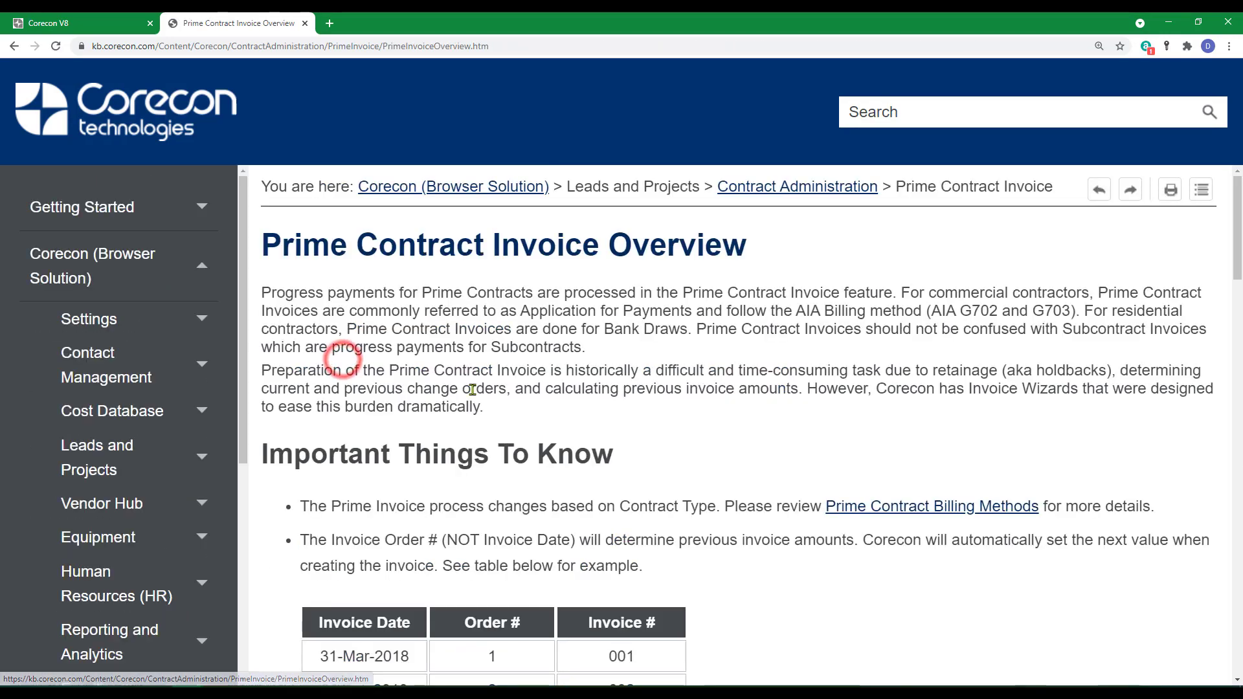
Step: Open the Cost Plus Prime Contracts help article and read through its invoice method options
scroll(523, 412, "down", 15)
scroll(524, 412, "down", 9)
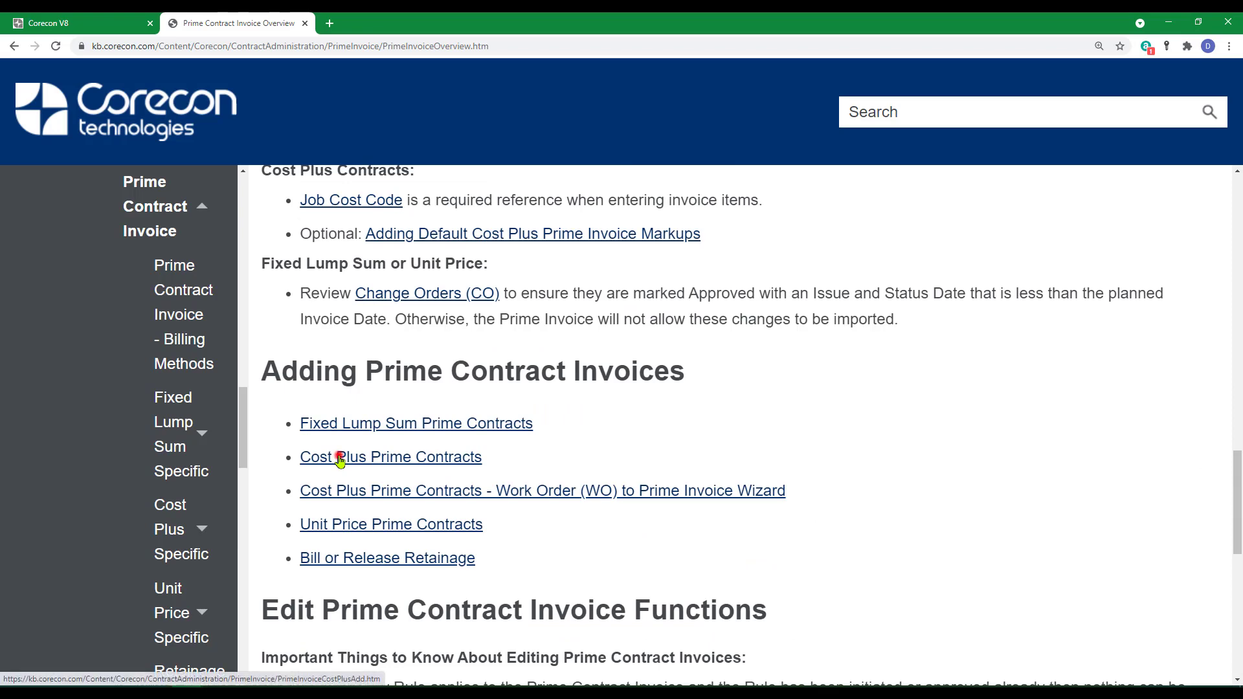
left_click(340, 458)
scroll(533, 455, "down", 8)
scroll(533, 455, "down", 10)
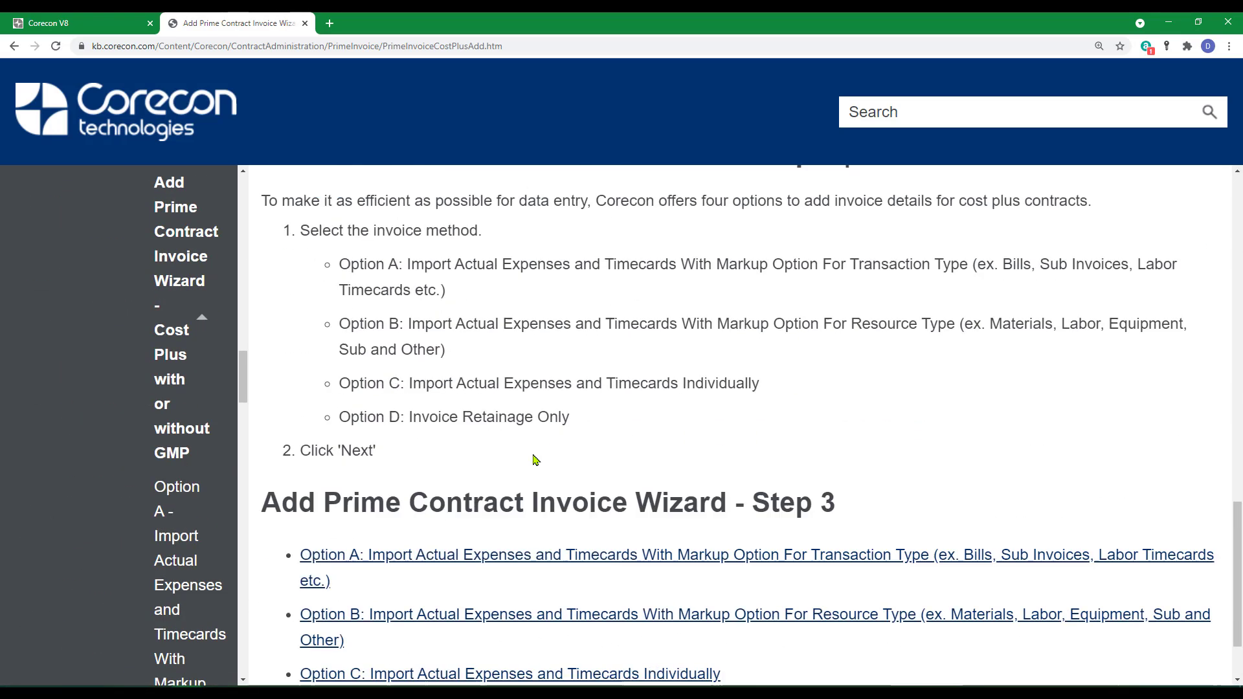